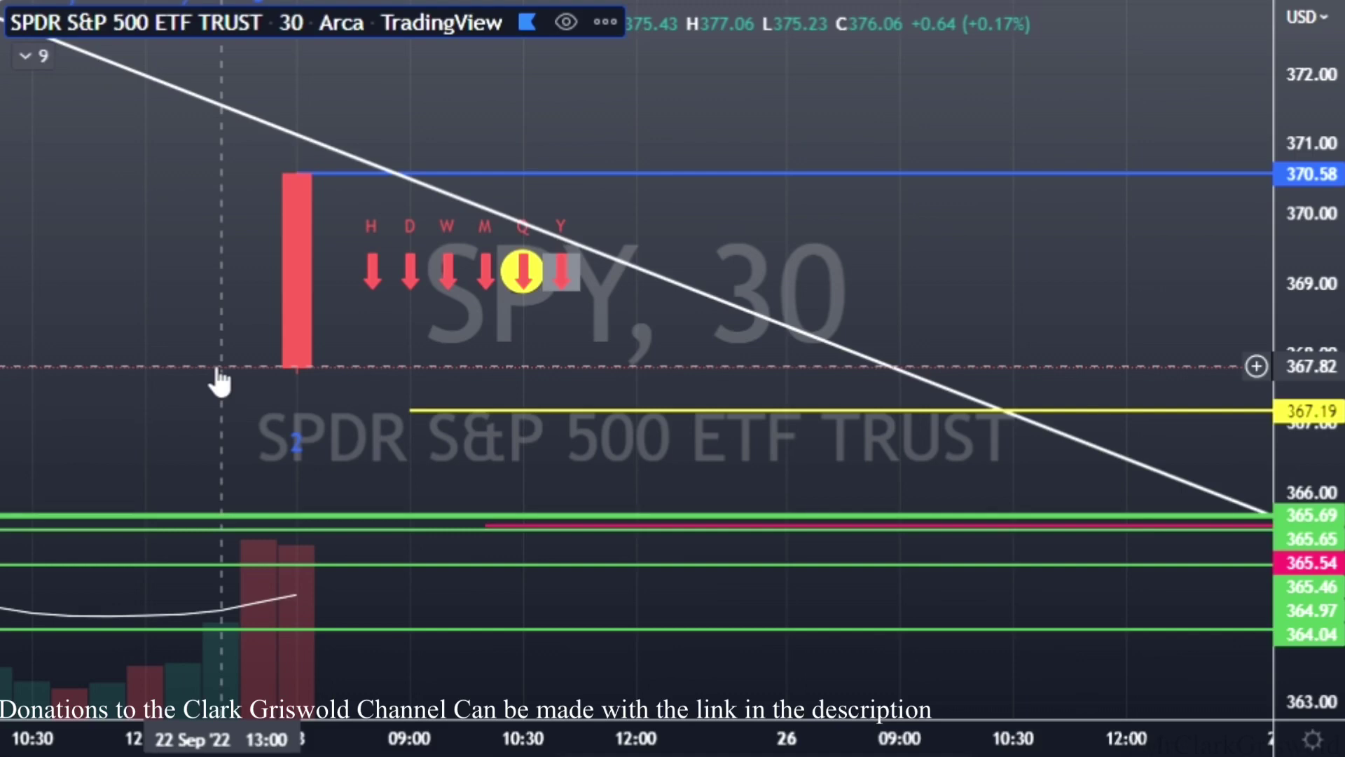
# Move the blue ray to 370.64 at the top of the first 23 September candle
pyautogui.click(464, 188)
pyautogui.moveTo(464, 183); pyautogui.dragTo(469, 188)
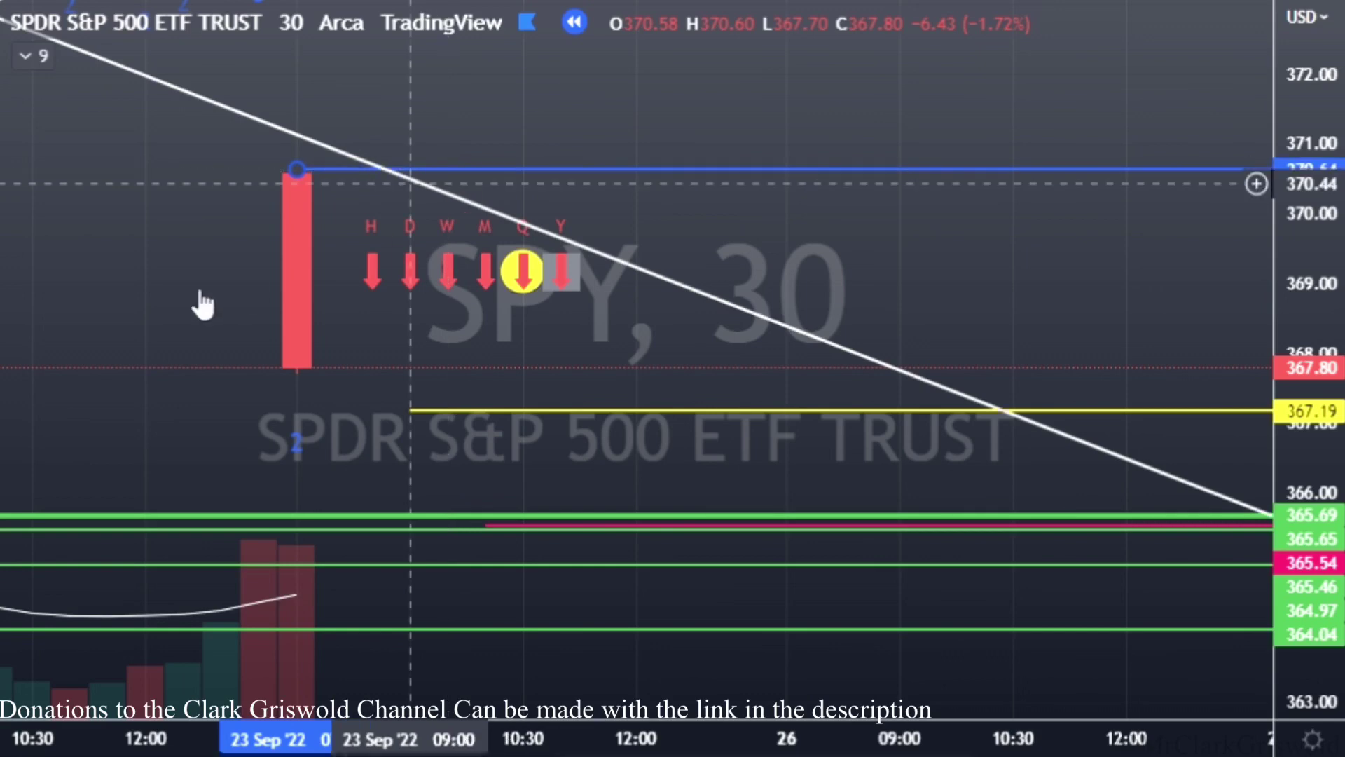
pyautogui.moveTo(205, 310); pyautogui.dragTo(489, 261)
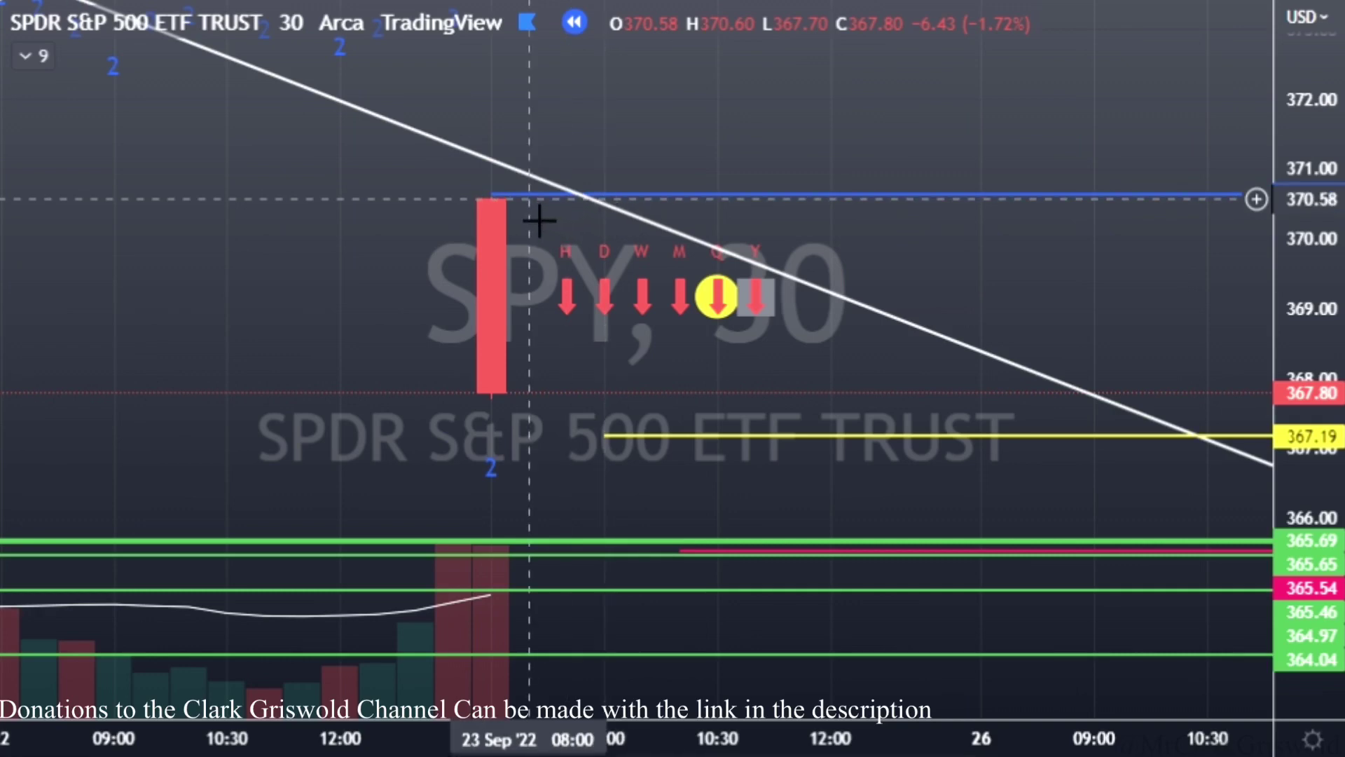
pyautogui.click(521, 199)
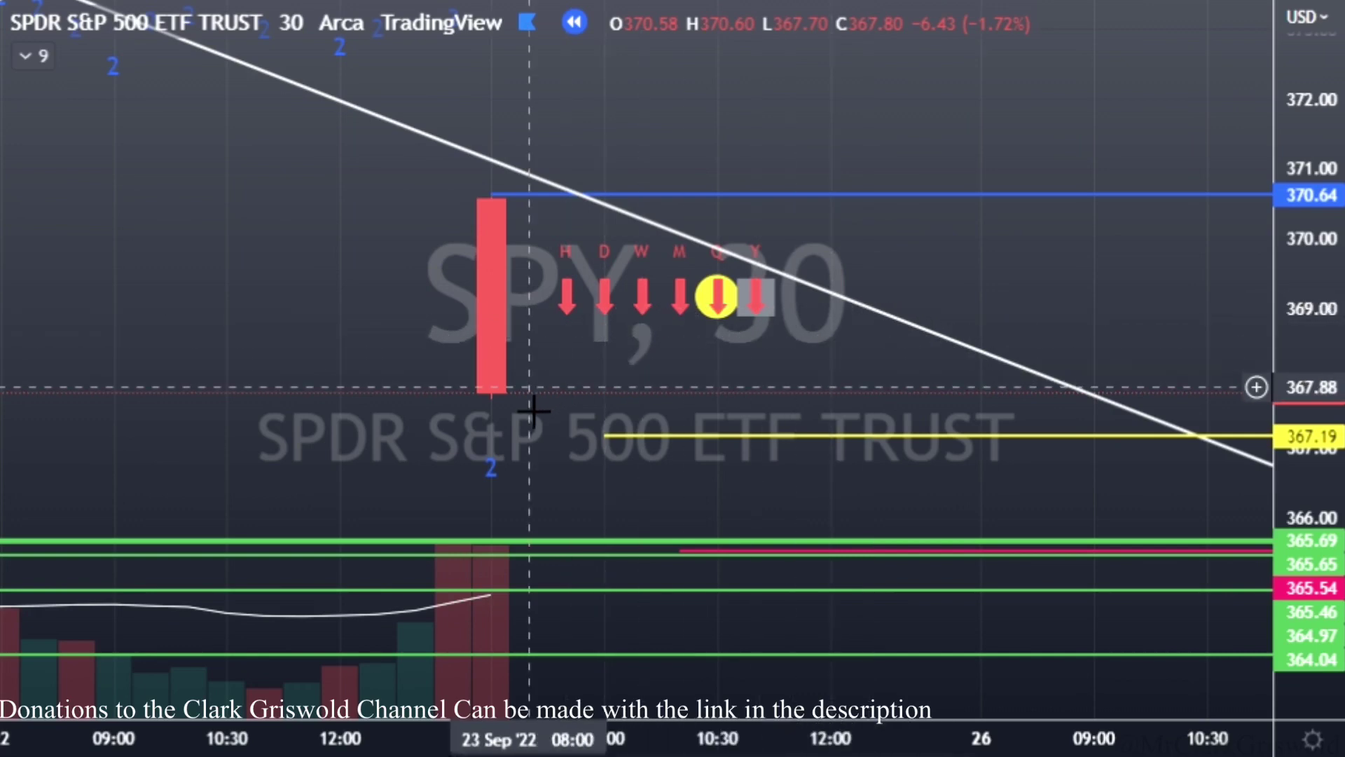
# Move the yellow ray to 367.70, starting at the low of the first 23 September candle
pyautogui.click(645, 442)
pyautogui.moveTo(606, 436); pyautogui.dragTo(555, 415)
pyautogui.click(445, 385)
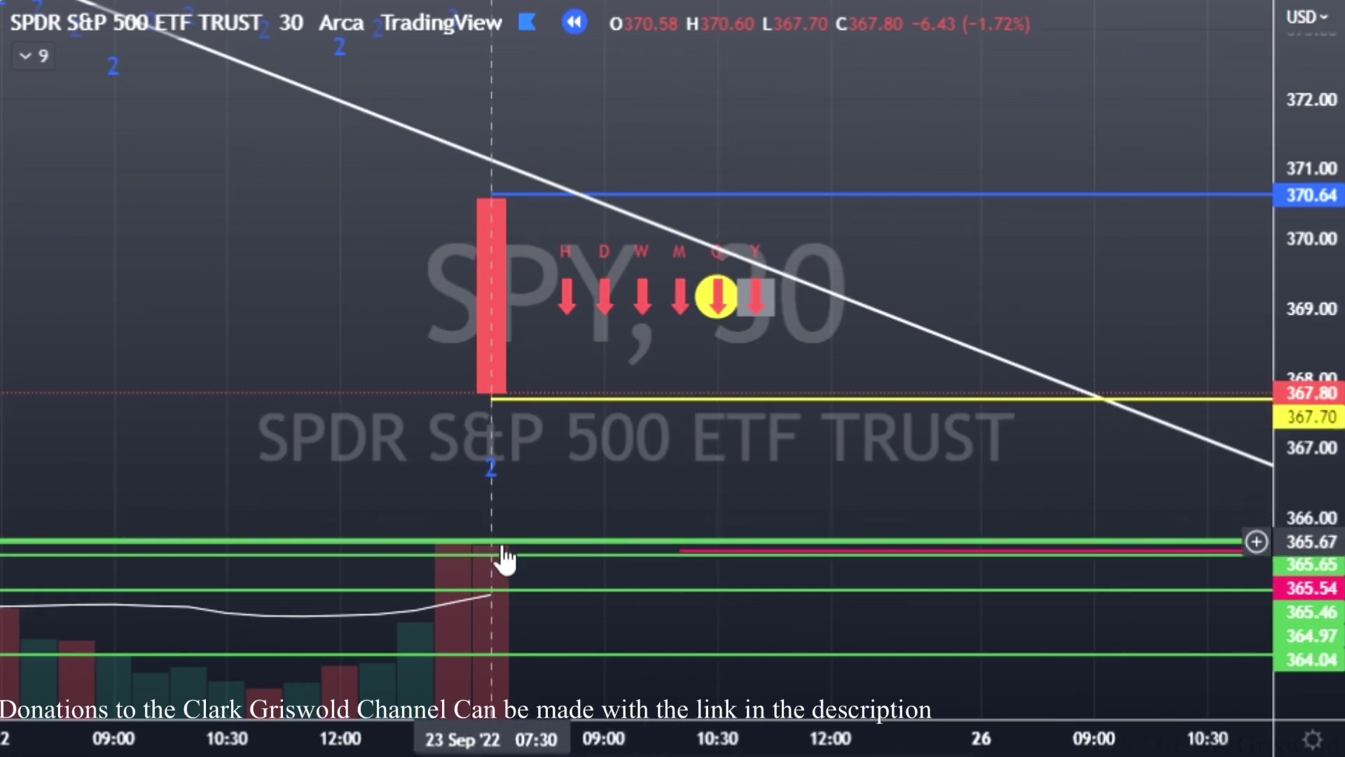
# Move the pink ray up to 369.19, starting at the middle of the first red candle
pyautogui.moveTo(720, 561); pyautogui.dragTo(558, 314)
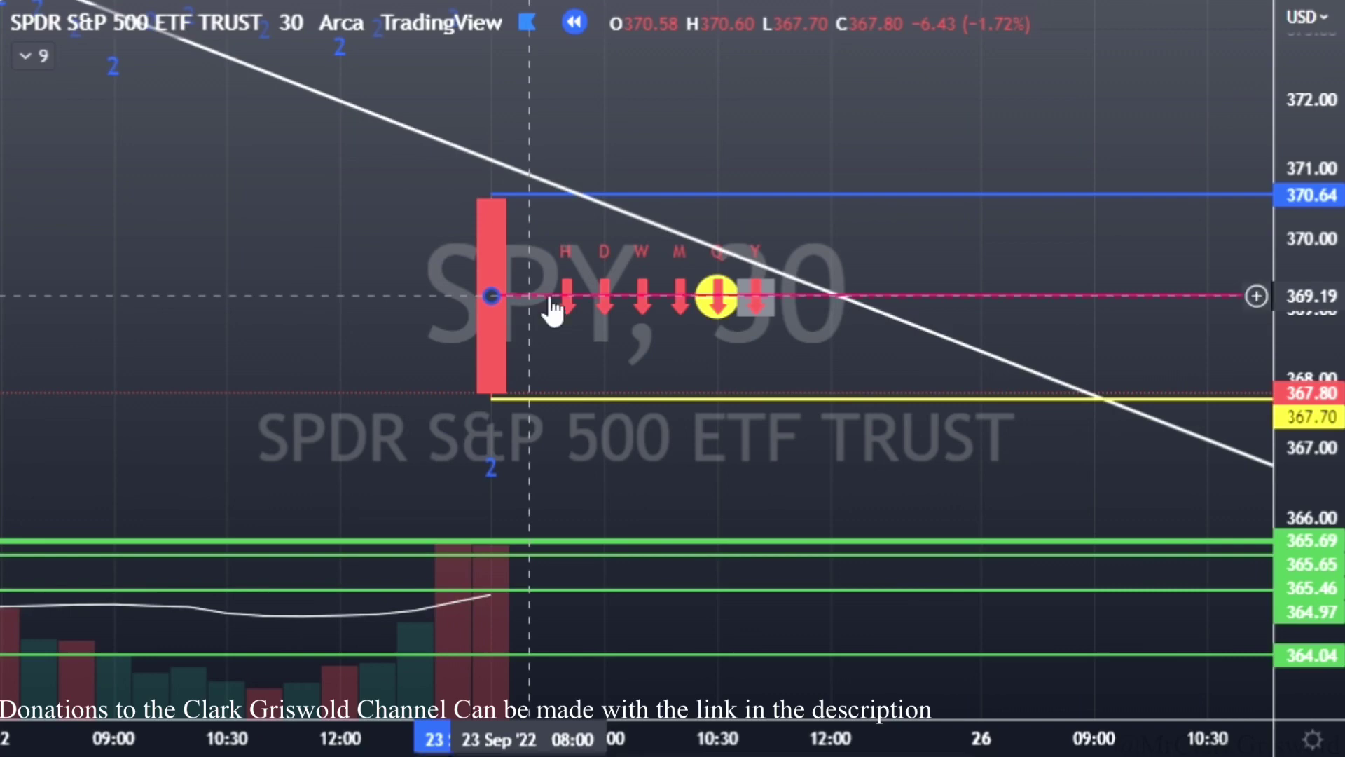
pyautogui.moveTo(553, 312); pyautogui.dragTo(554, 312)
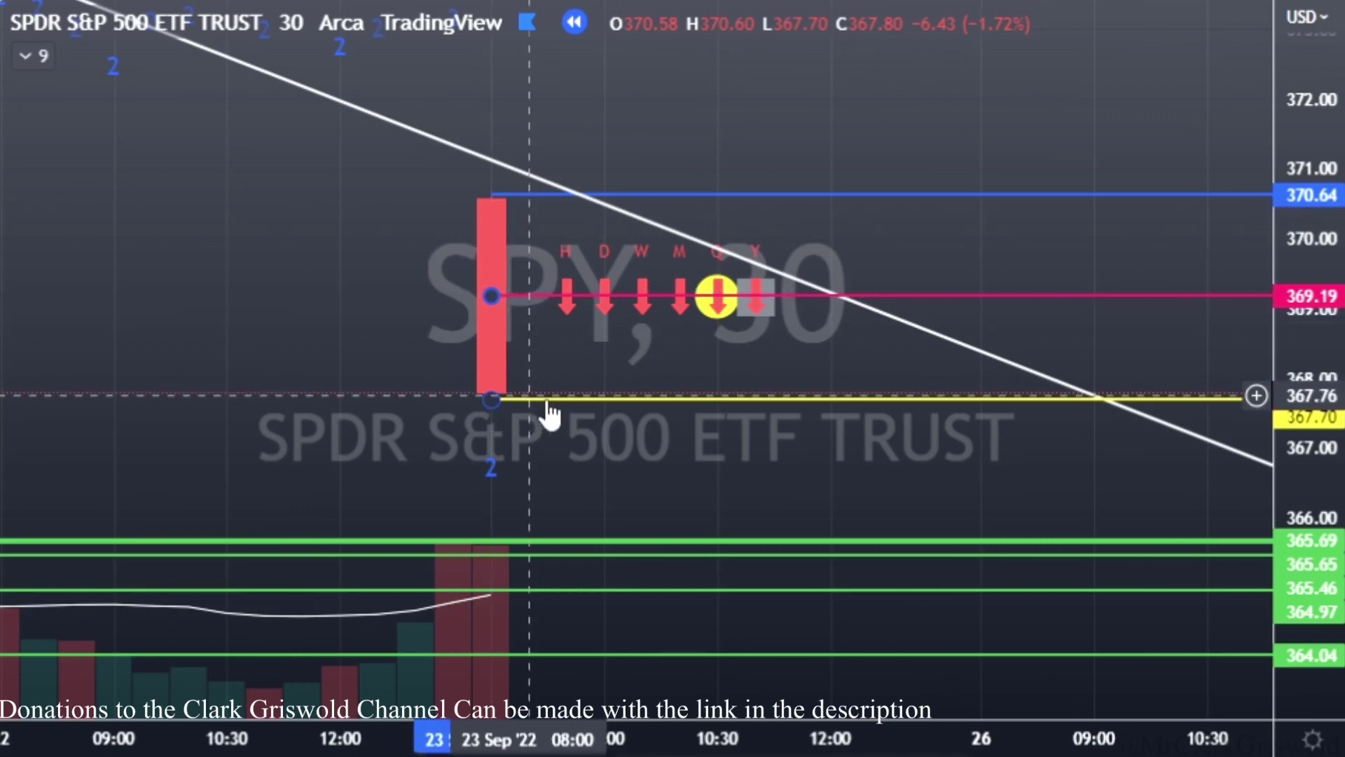
pyautogui.click(547, 301)
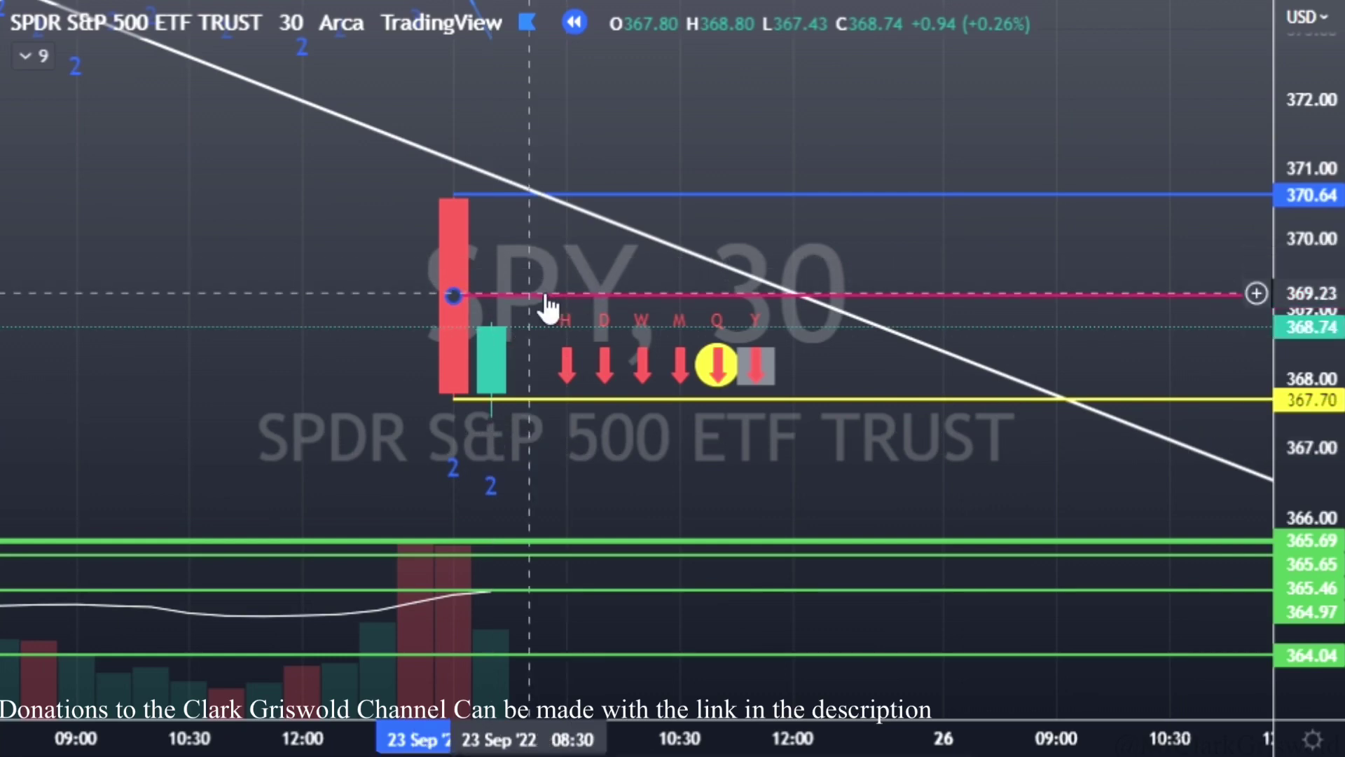
# Lower the pink ray to 367.80 at the close of the first red candle
pyautogui.moveTo(545, 314); pyautogui.dragTo(551, 414)
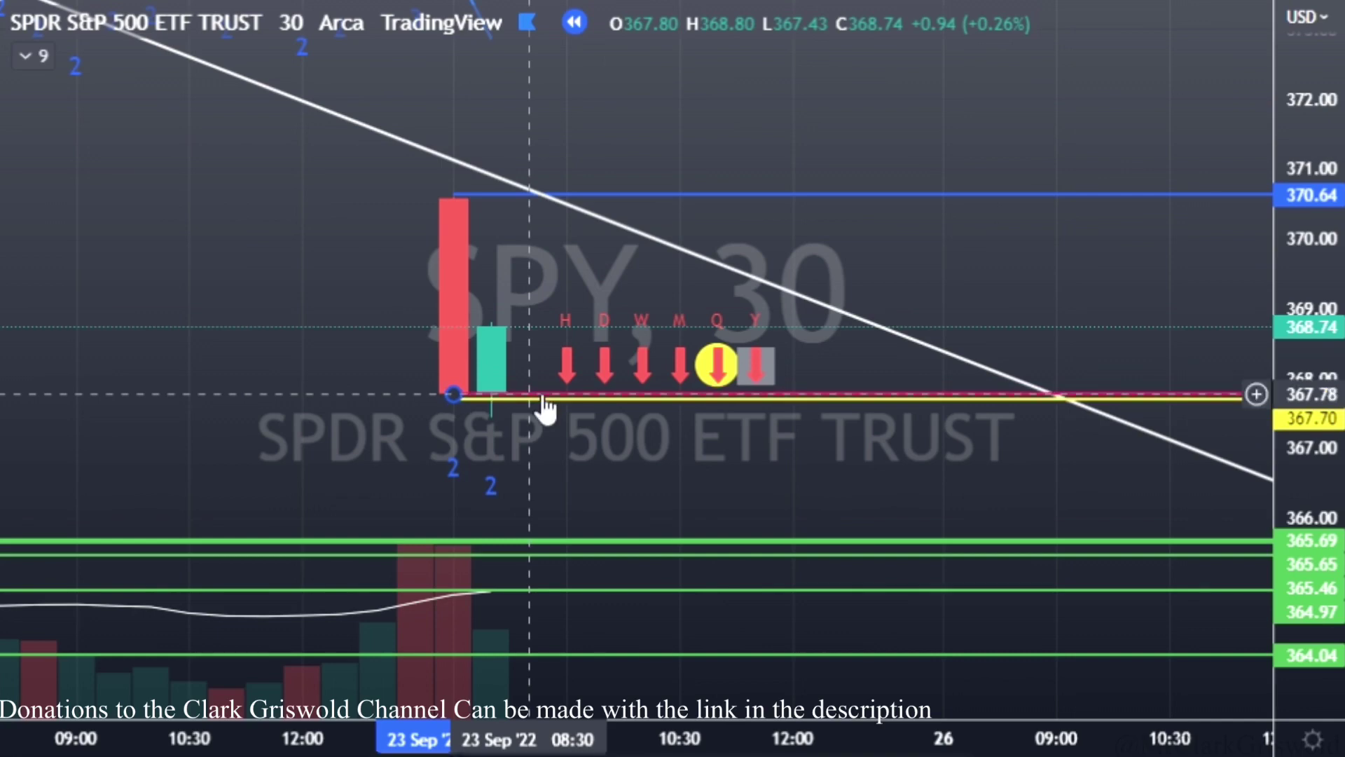
pyautogui.moveTo(546, 410); pyautogui.dragTo(546, 407)
pyautogui.moveTo(536, 410)
pyautogui.mouseDown()
pyautogui.moveTo(649, 387)
pyautogui.moveTo(655, 339)
pyautogui.moveTo(563, 392)
pyautogui.moveTo(559, 412)
pyautogui.mouseUp()
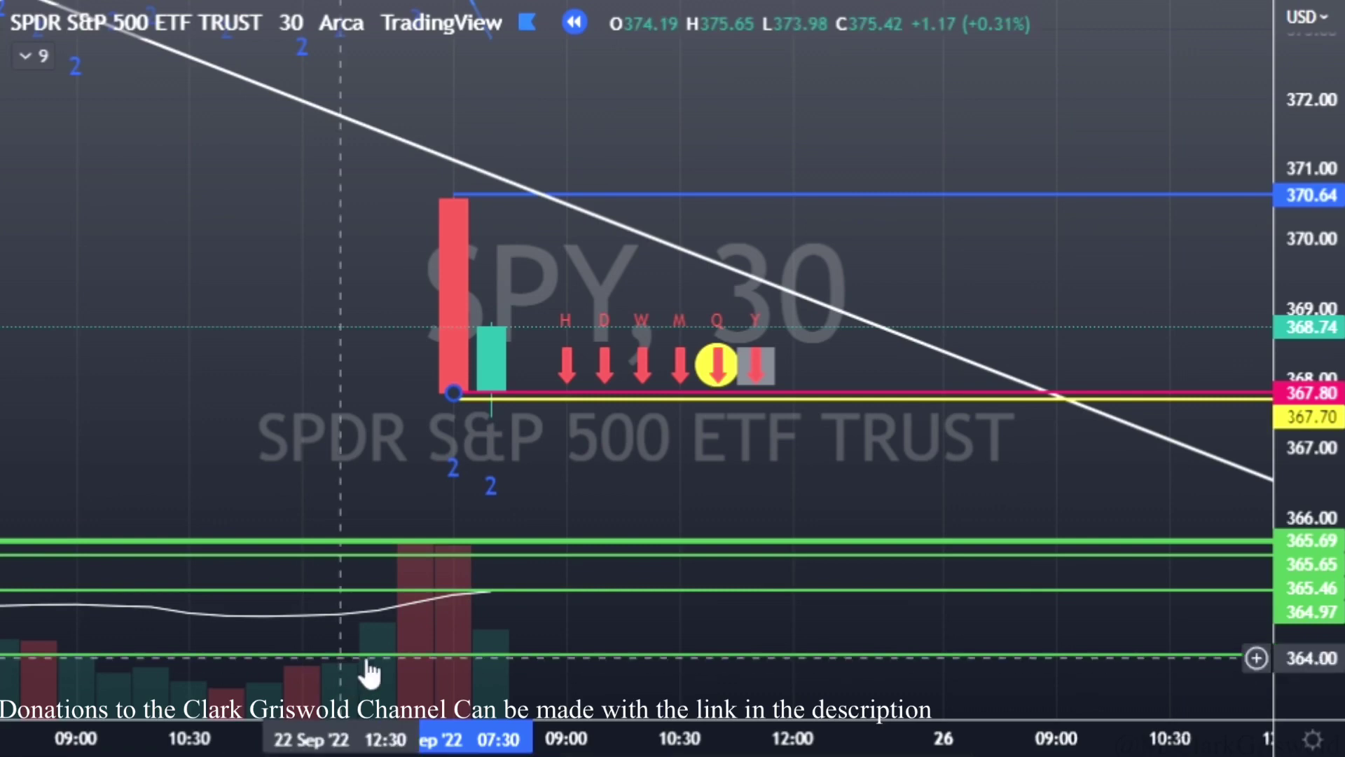
# Advance the replay to the third candle, then set the yellow ray to 367.44 and the pink ray to 368.02
pyautogui.hotkey('shift', 'Right')
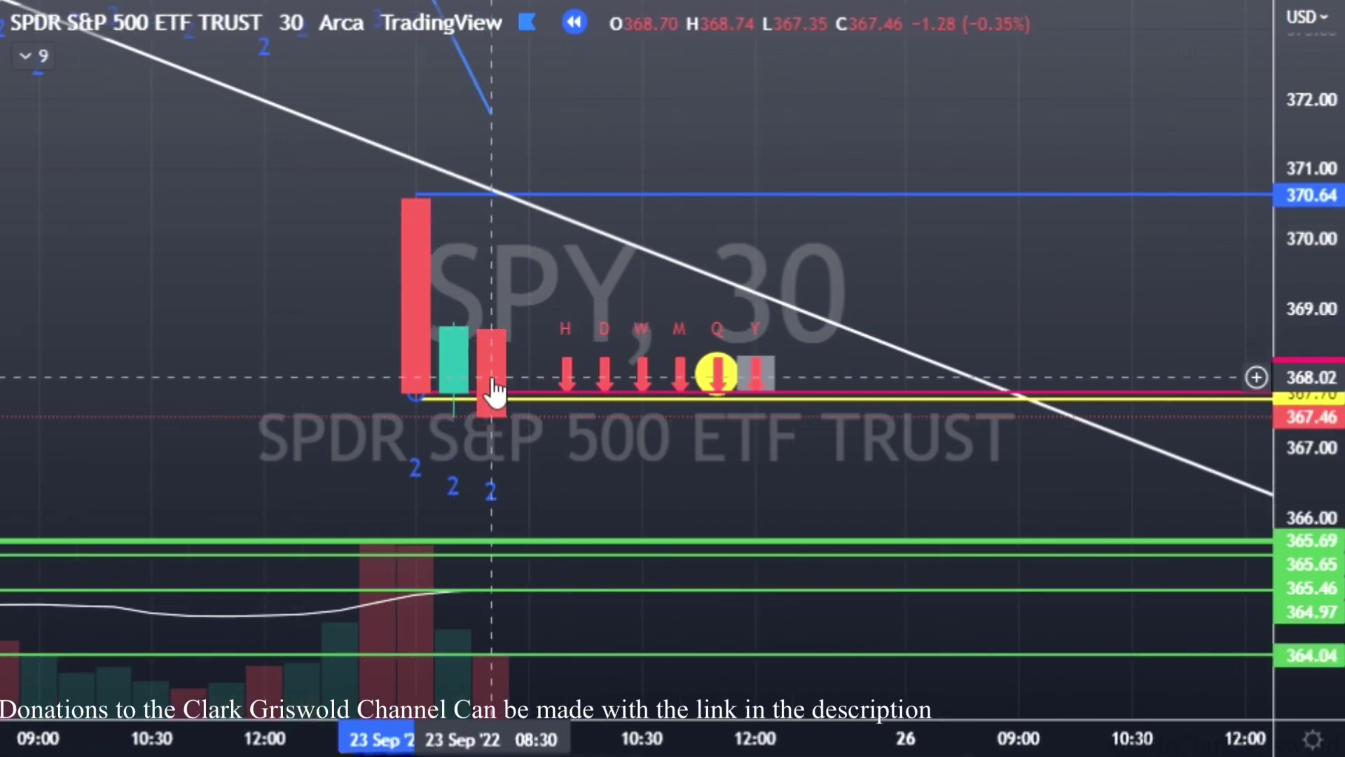
pyautogui.moveTo(473, 415); pyautogui.dragTo(513, 421)
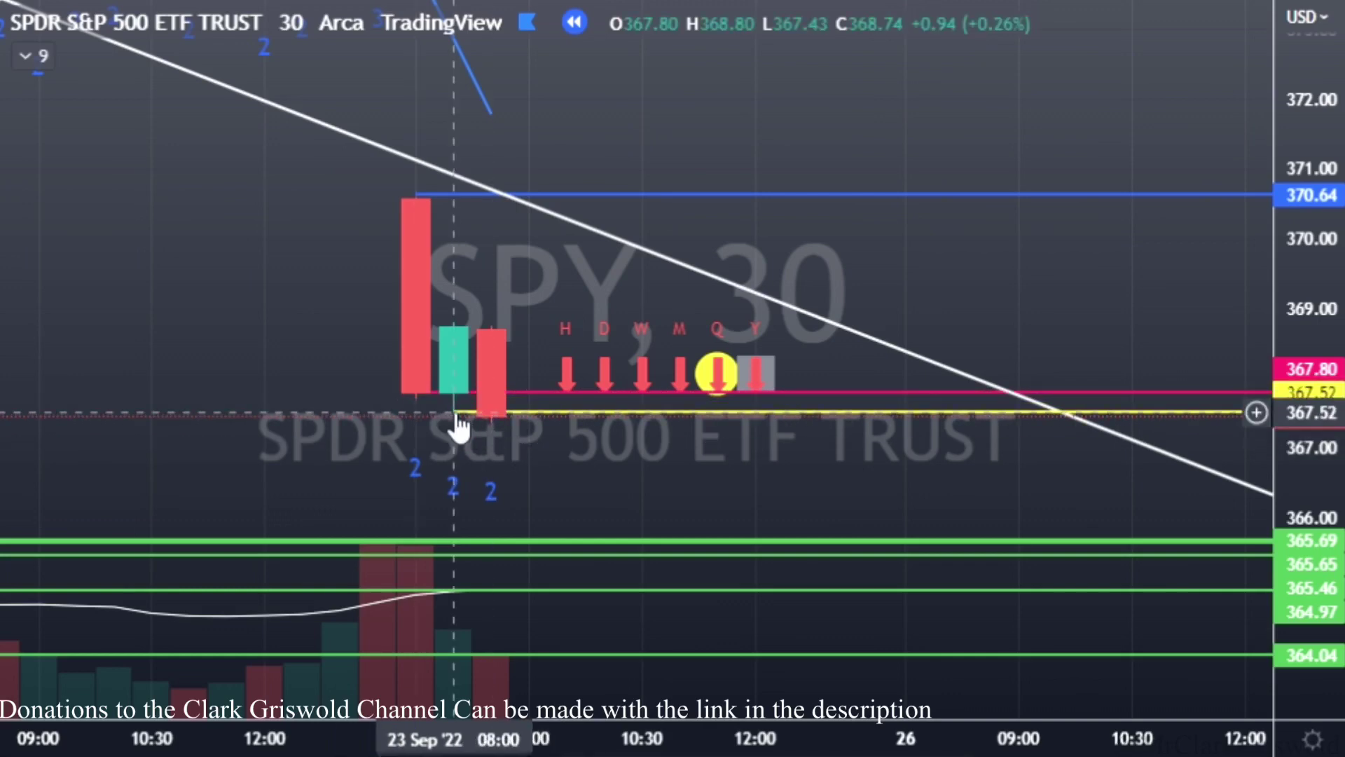
pyautogui.click(558, 394)
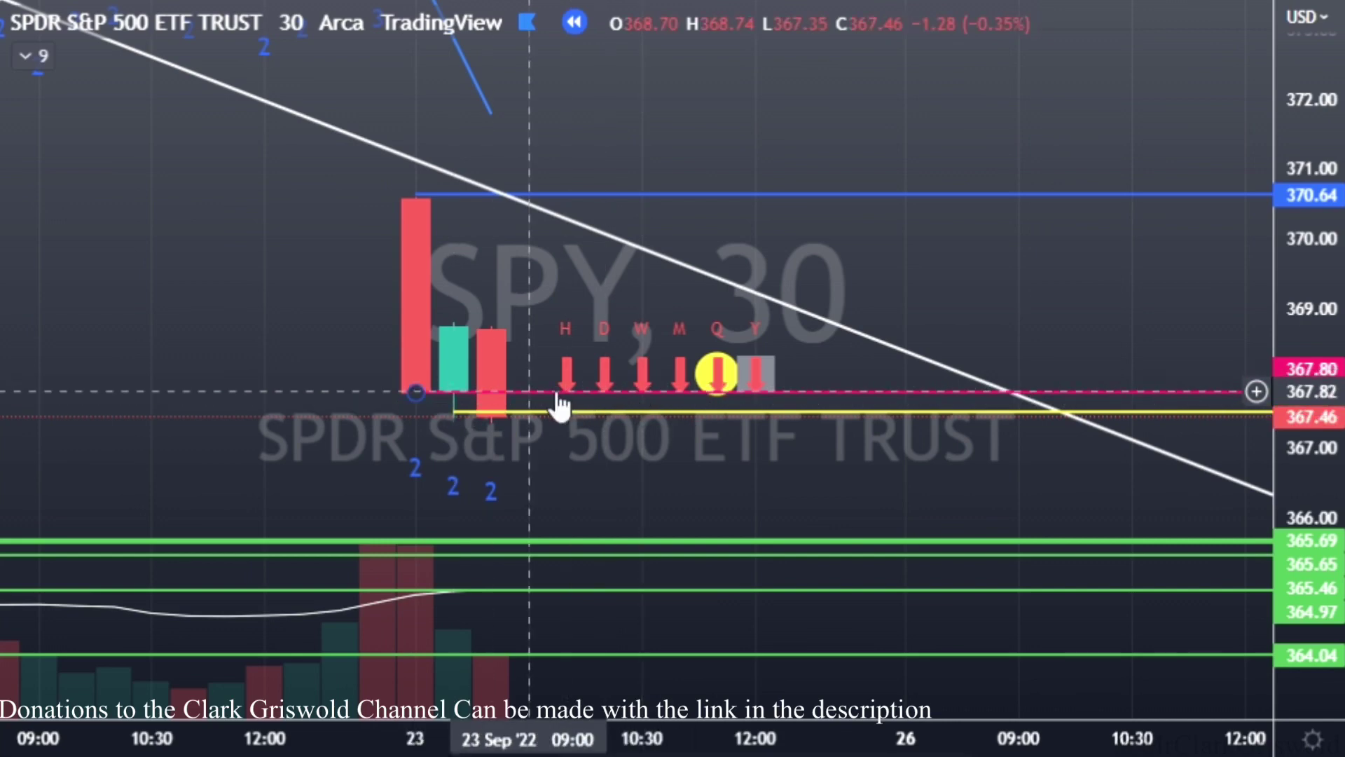
pyautogui.click(510, 419)
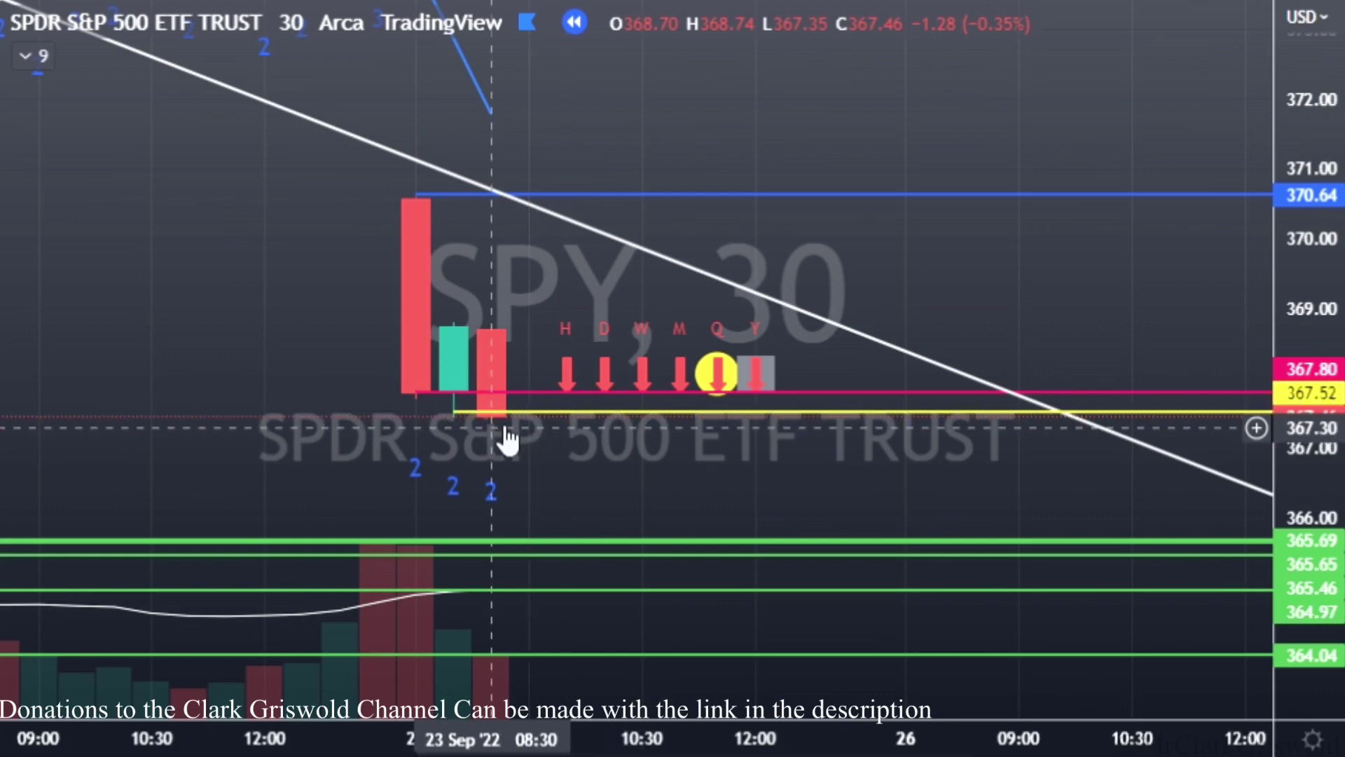
pyautogui.moveTo(537, 419); pyautogui.dragTo(604, 395)
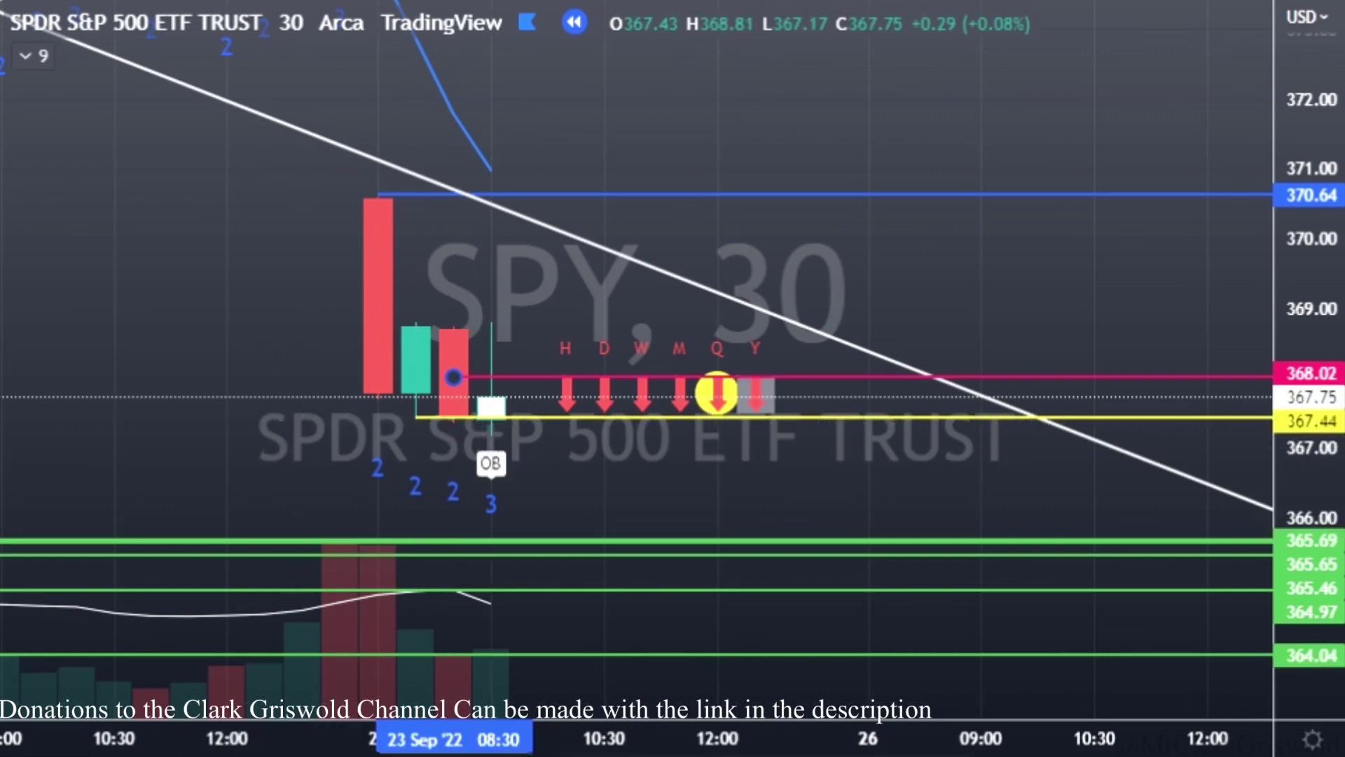
# Advance the replay to the fifth candle, then lower the yellow ray to 367.20 and the pink ray to 367.26
pyautogui.hotkey('shift', 'Right')
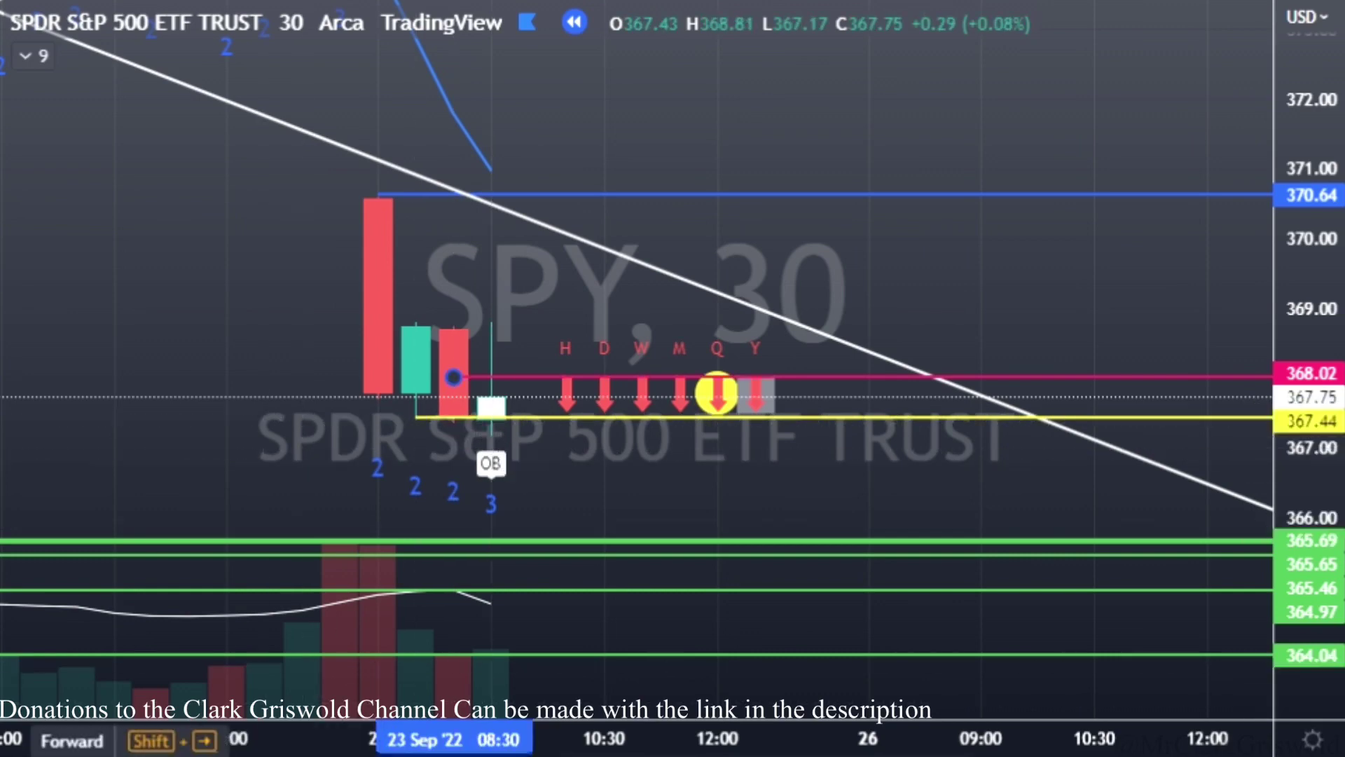
pyautogui.hotkey('shift', 'Right')
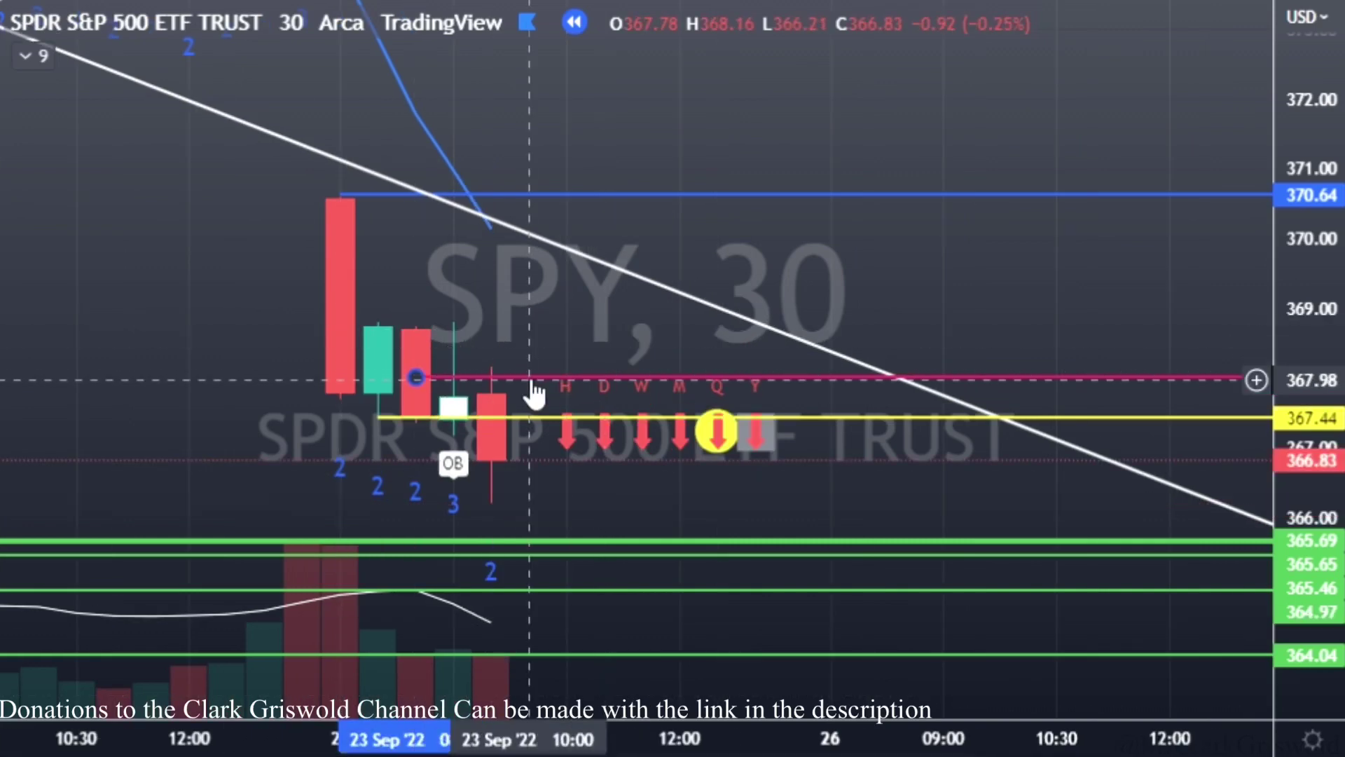
pyautogui.moveTo(538, 417); pyautogui.dragTo(554, 453)
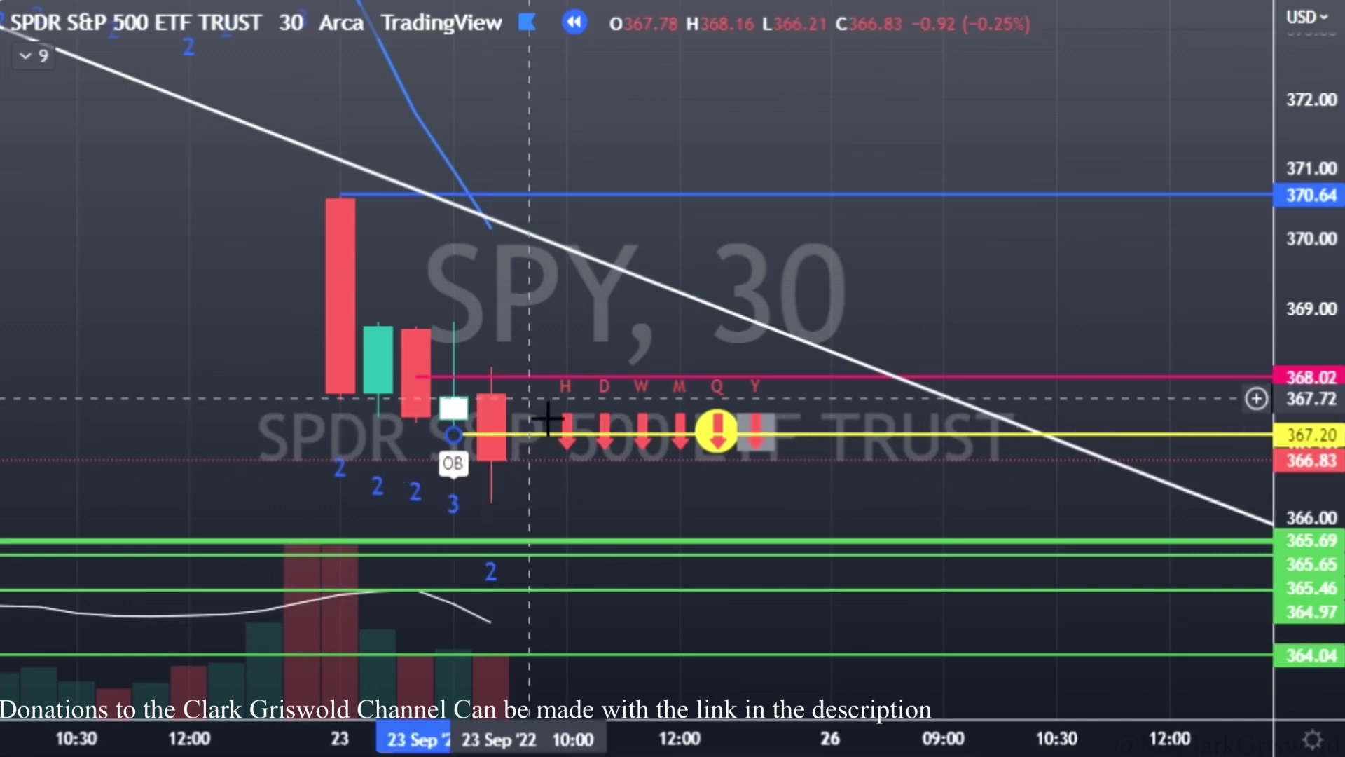
pyautogui.moveTo(534, 377); pyautogui.dragTo(608, 443)
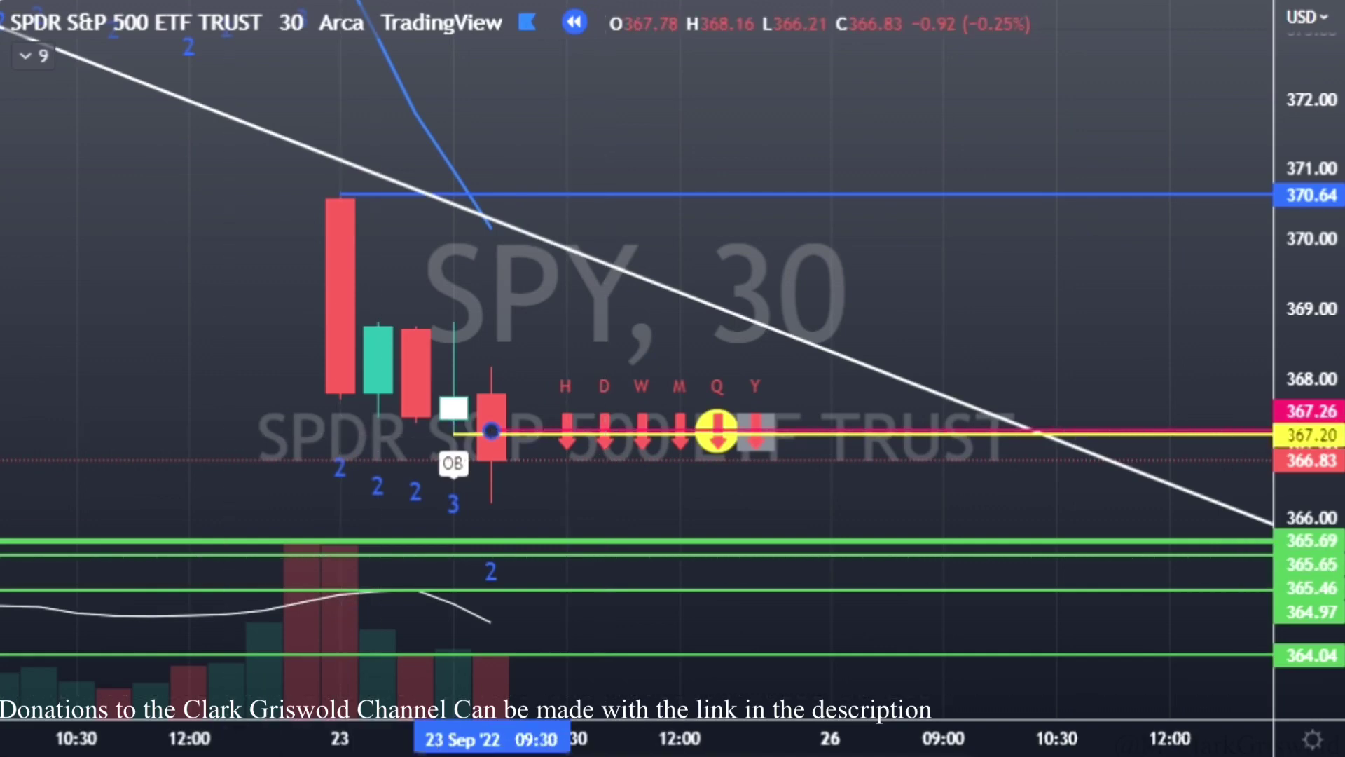
# Advance the replay and lower the pink ray to 365.53 on the large red candle, then to 365.03 near the following green candle's low
pyautogui.hotkey('shift', 'Right')
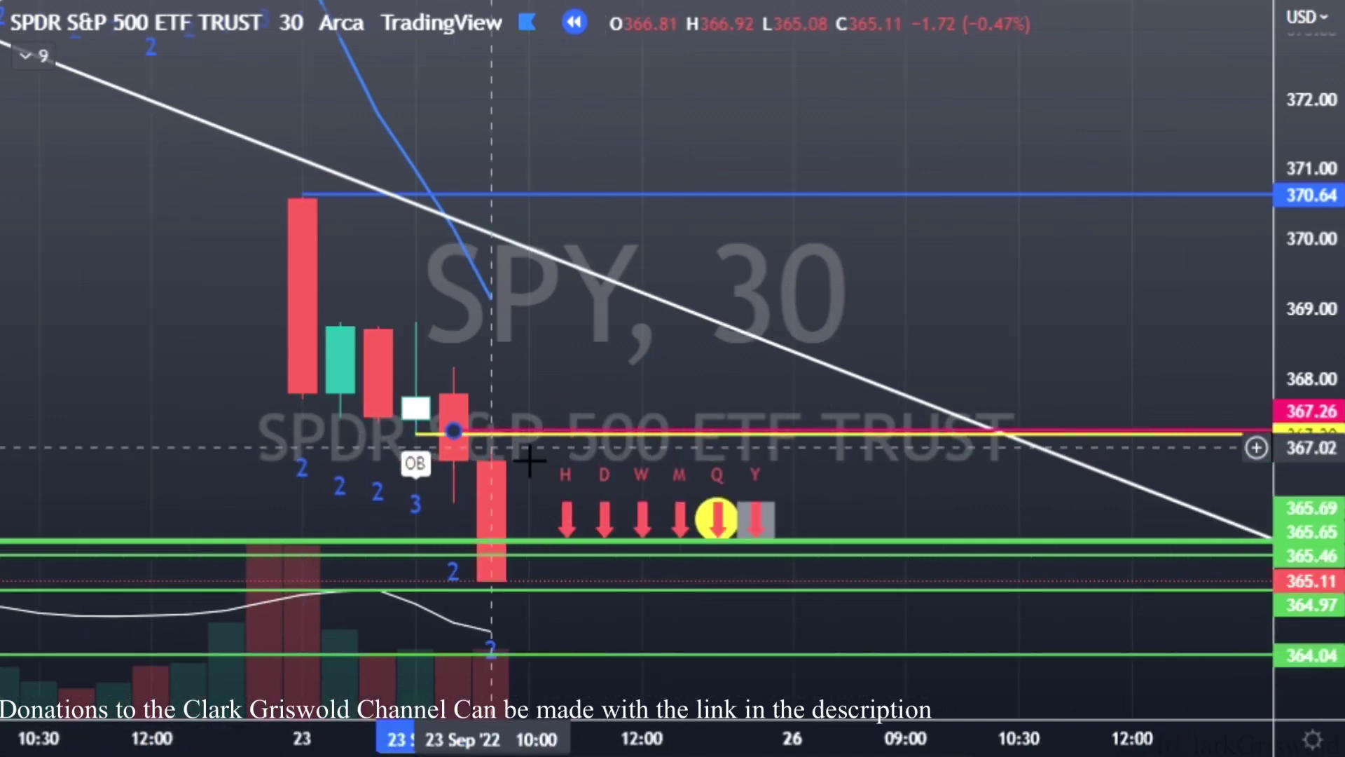
pyautogui.moveTo(518, 443); pyautogui.dragTo(569, 569)
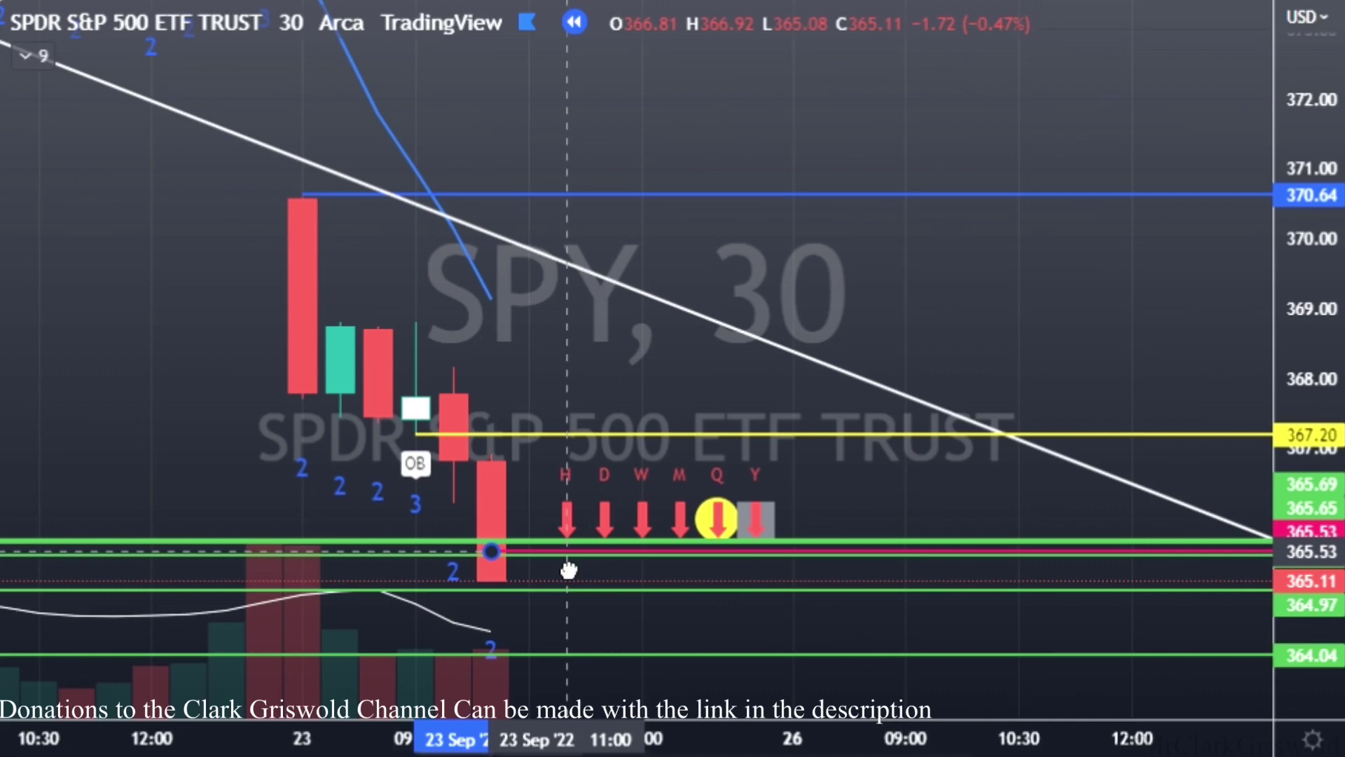
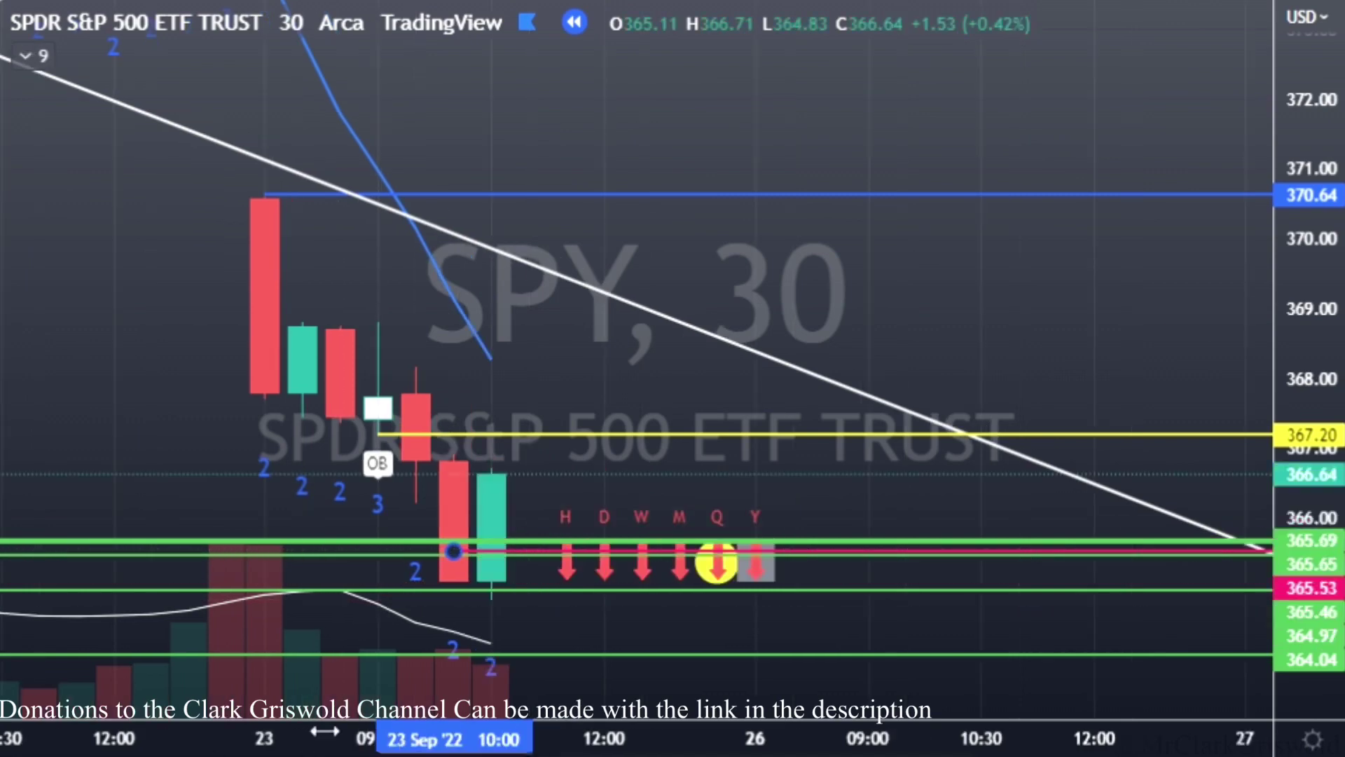
pyautogui.moveTo(520, 564); pyautogui.dragTo(557, 605)
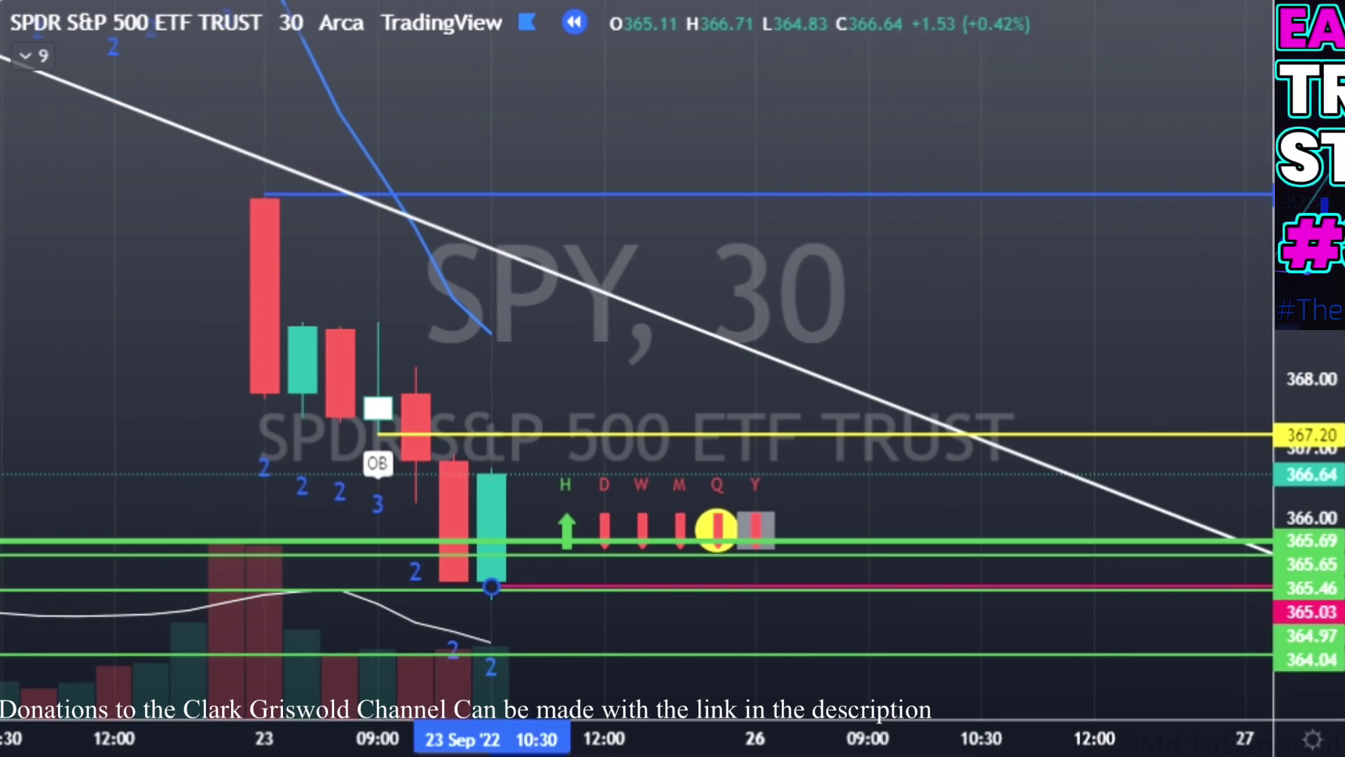
# Advance the replay one bar and raise the pink ray to 367.40, just above the newest red candle
pyautogui.hotkey('shift', 'Right')
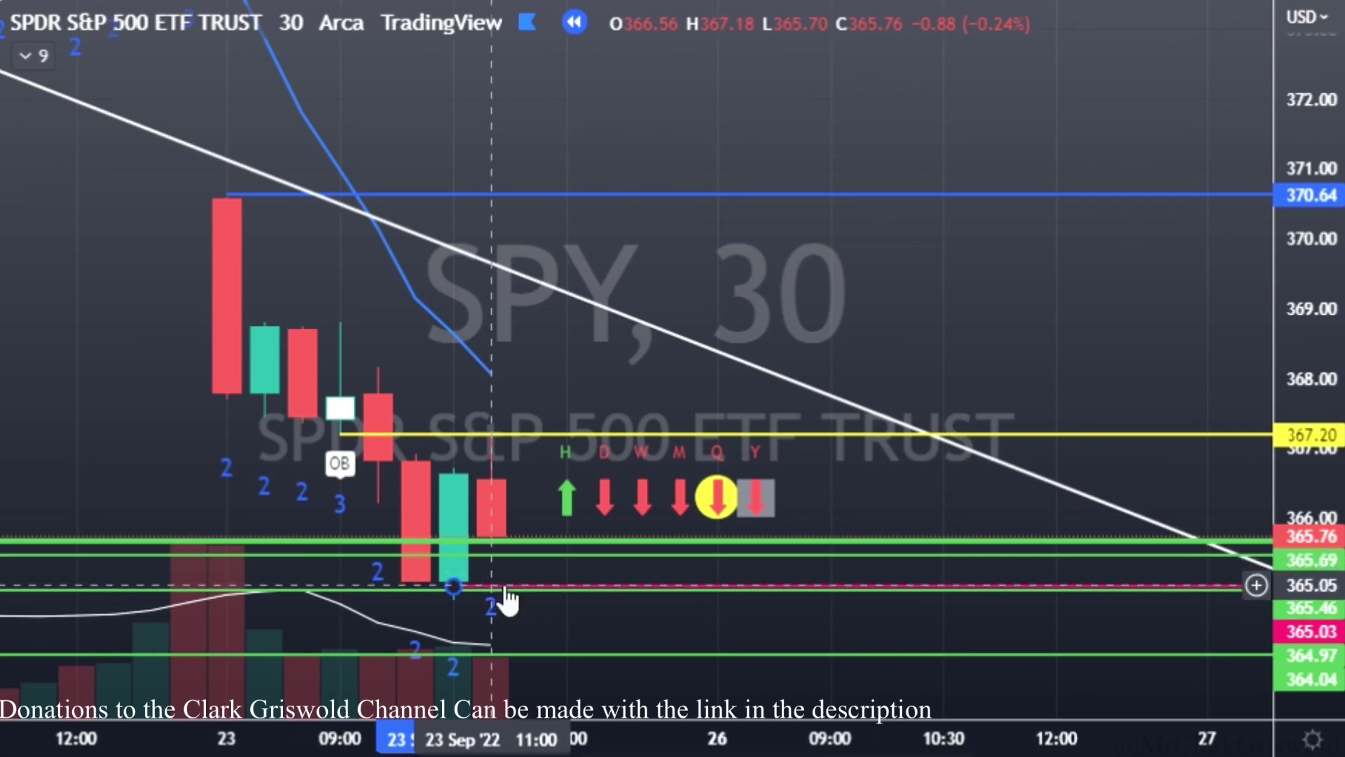
pyautogui.moveTo(508, 599); pyautogui.dragTo(583, 434)
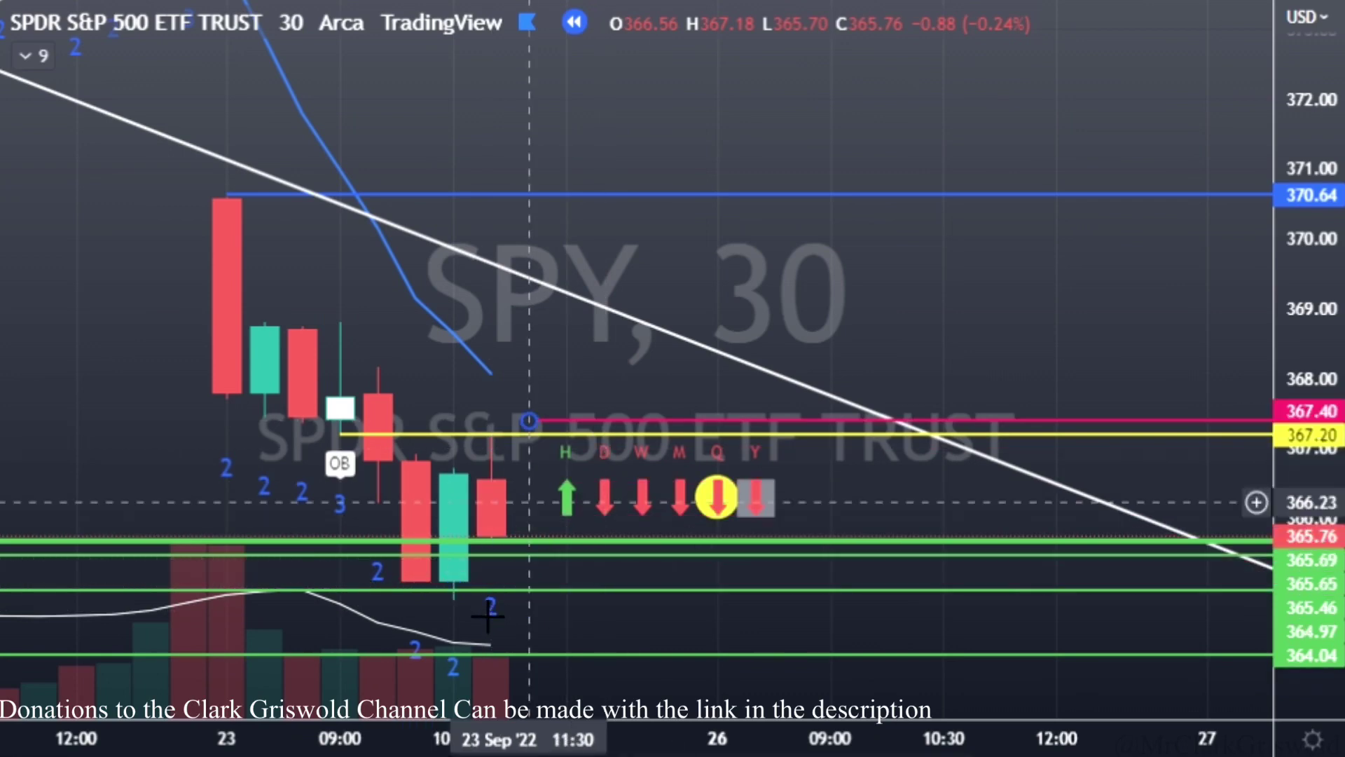
# Delete the green horizontal lines at 365.69, 365.65 and 365.46
pyautogui.click(518, 557)
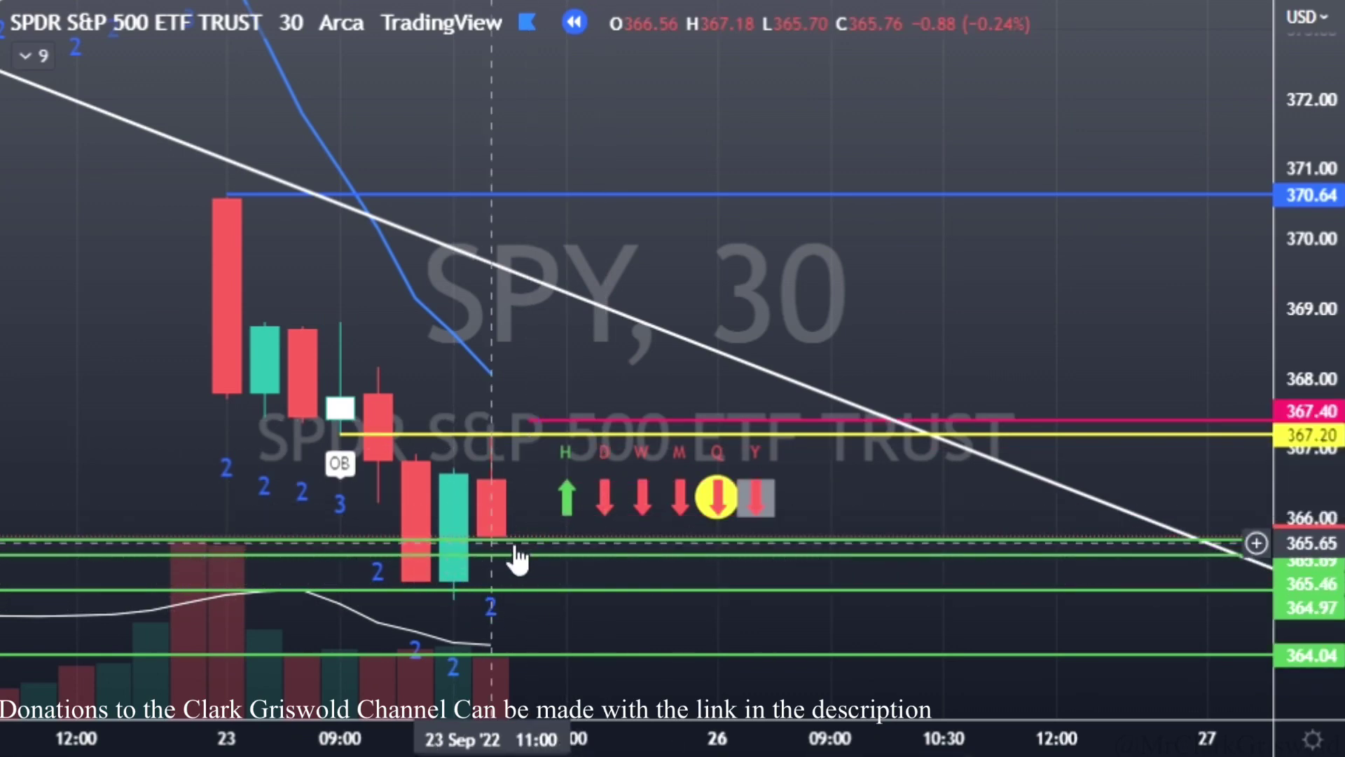
pyautogui.click(517, 553)
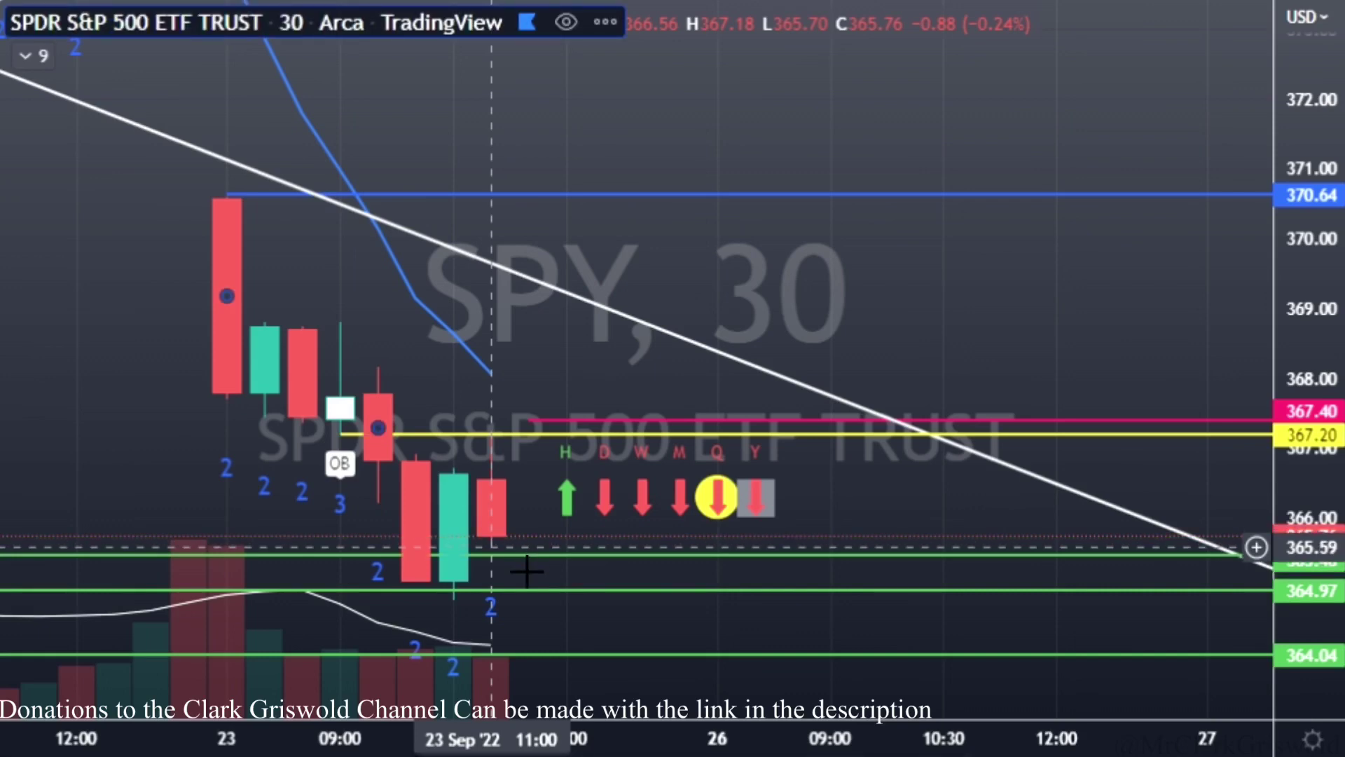
pyautogui.click(515, 558)
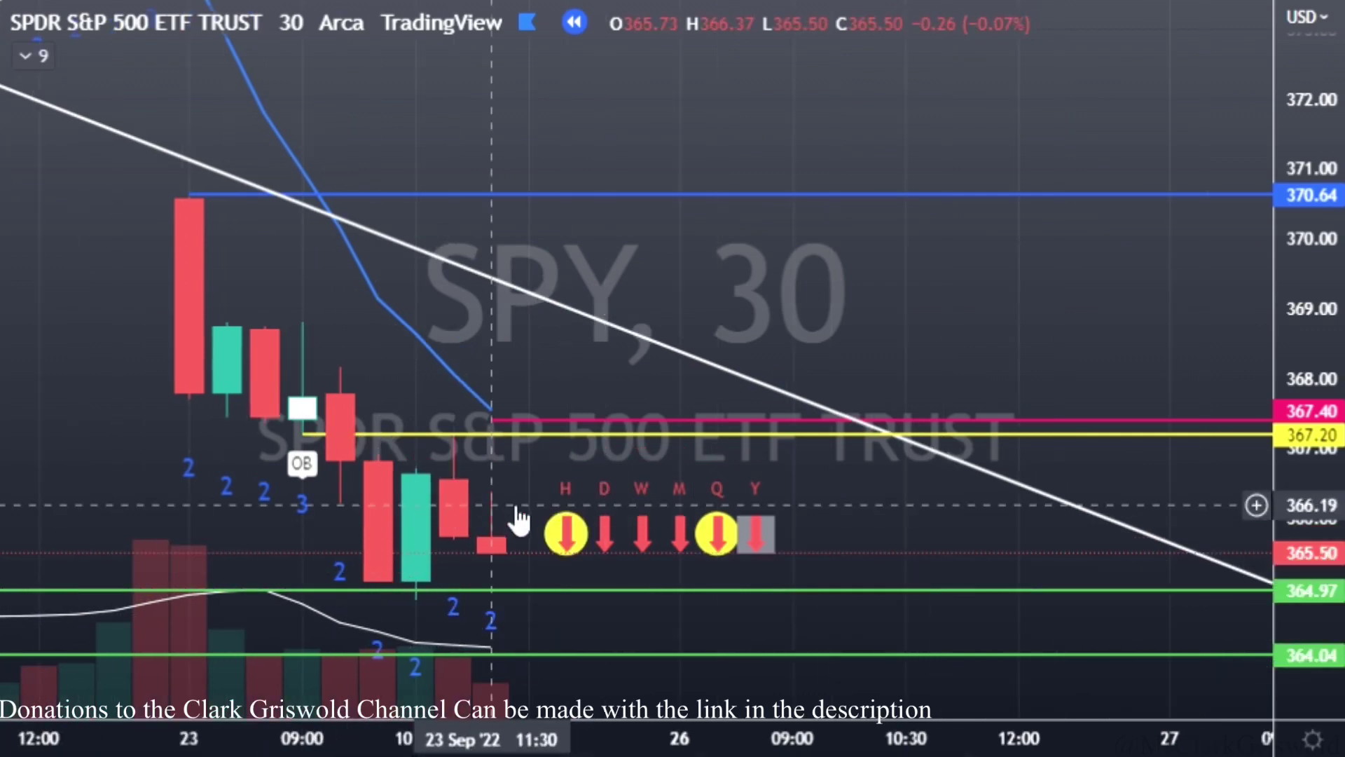
# Lower the yellow ray to 365.67 at the previous red candle's low and the pink ray to 365.77 on the newest candle
pyautogui.moveTo(433, 449)
pyautogui.mouseDown()
pyautogui.moveTo(491, 452)
pyautogui.moveTo(666, 550)
pyautogui.moveTo(589, 555)
pyautogui.mouseUp()
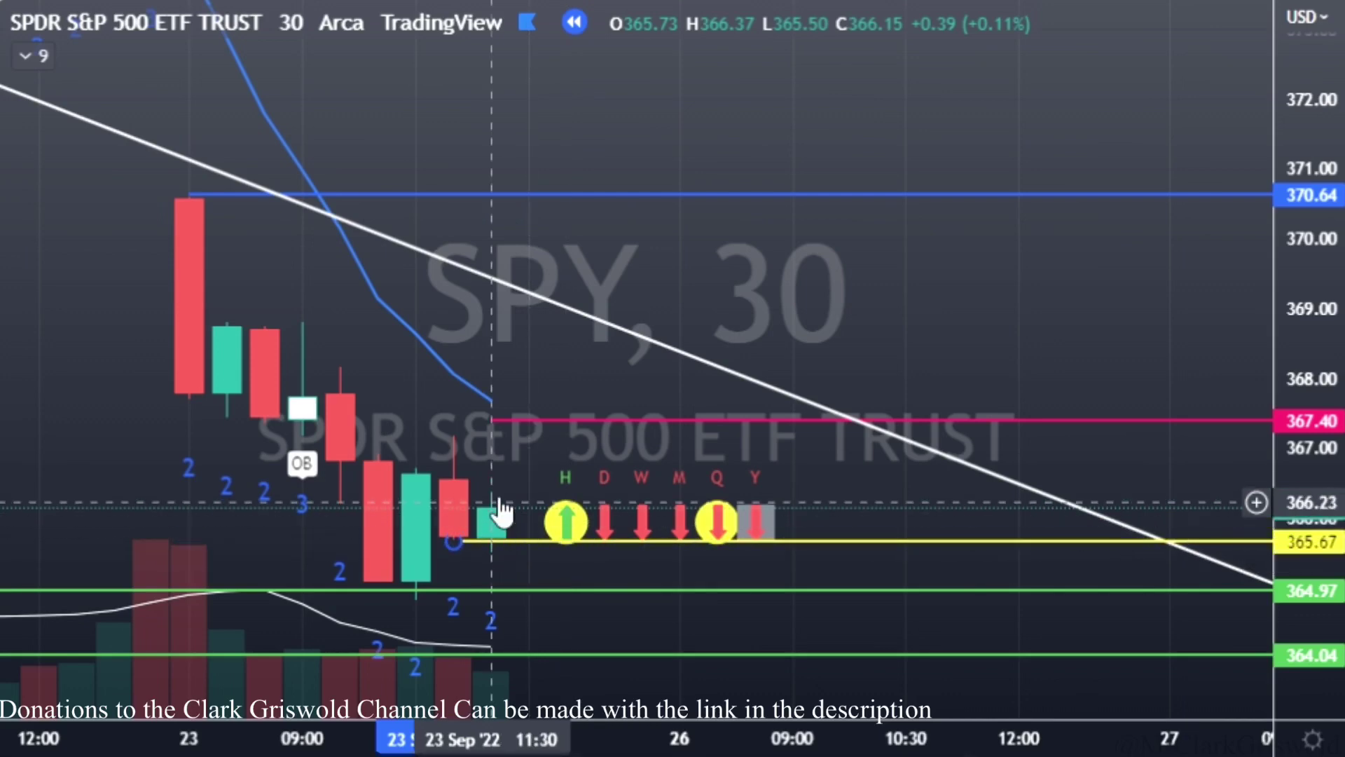
pyautogui.moveTo(568, 424); pyautogui.dragTo(555, 553)
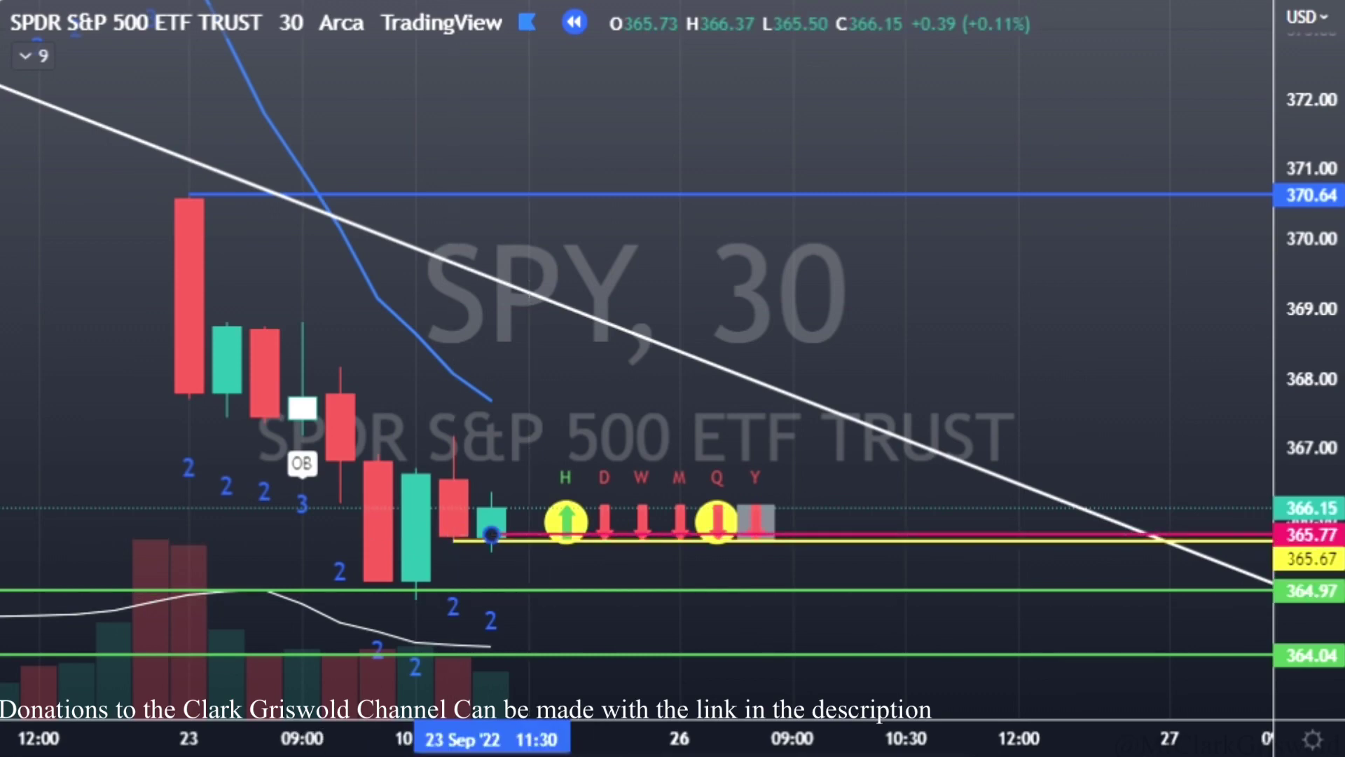
# Advance the replay to the white outside bar, then set the pink ray to 366.43 and the yellow ray to 365.53
pyautogui.hotkey('shift', 'Right')
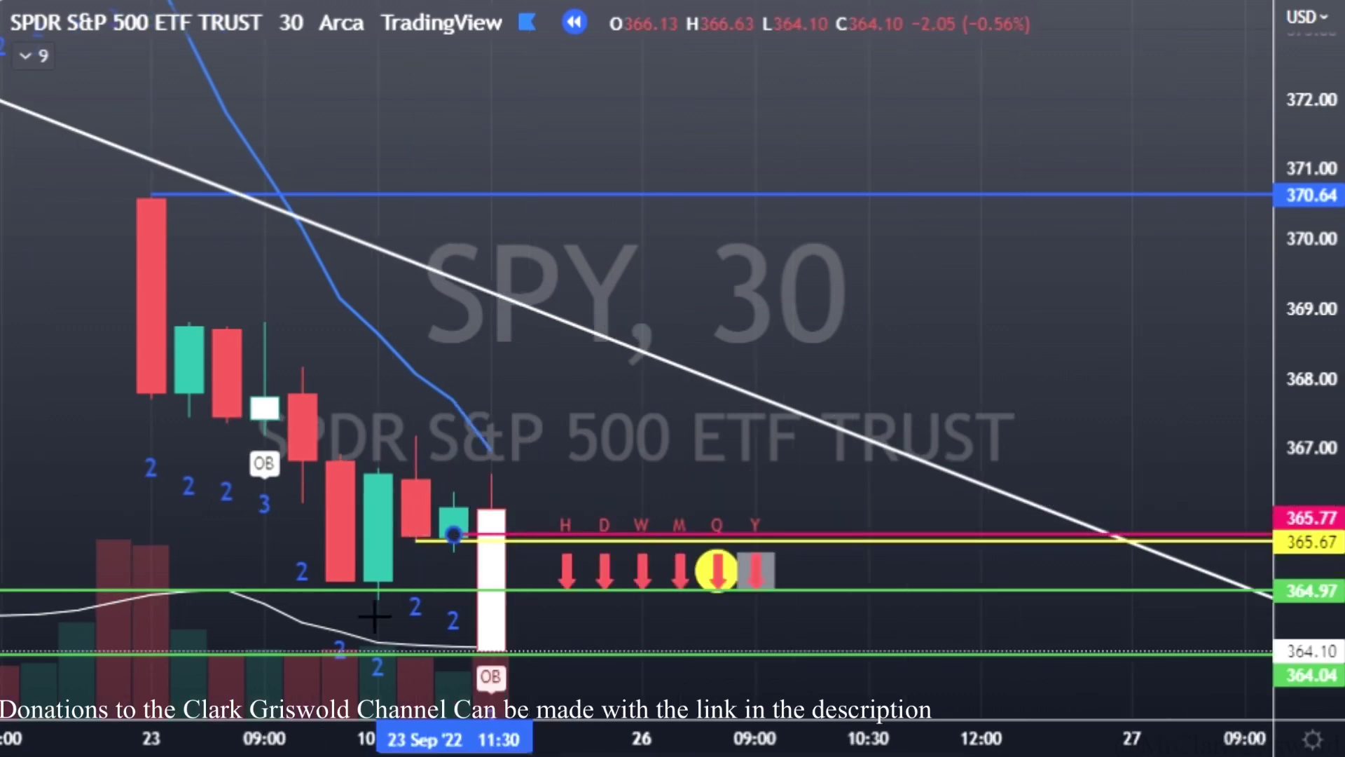
pyautogui.moveTo(529, 417); pyautogui.dragTo(534, 332)
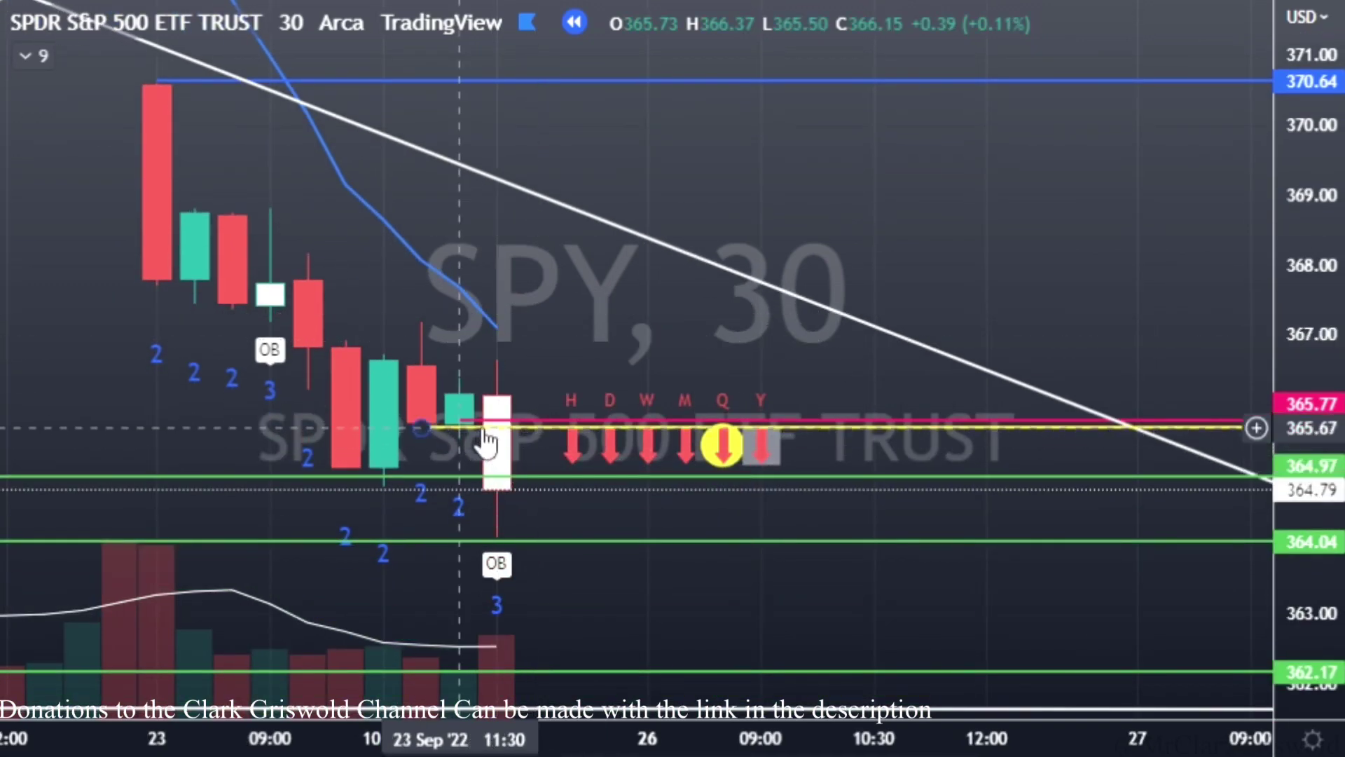
pyautogui.moveTo(490, 440); pyautogui.dragTo(534, 374)
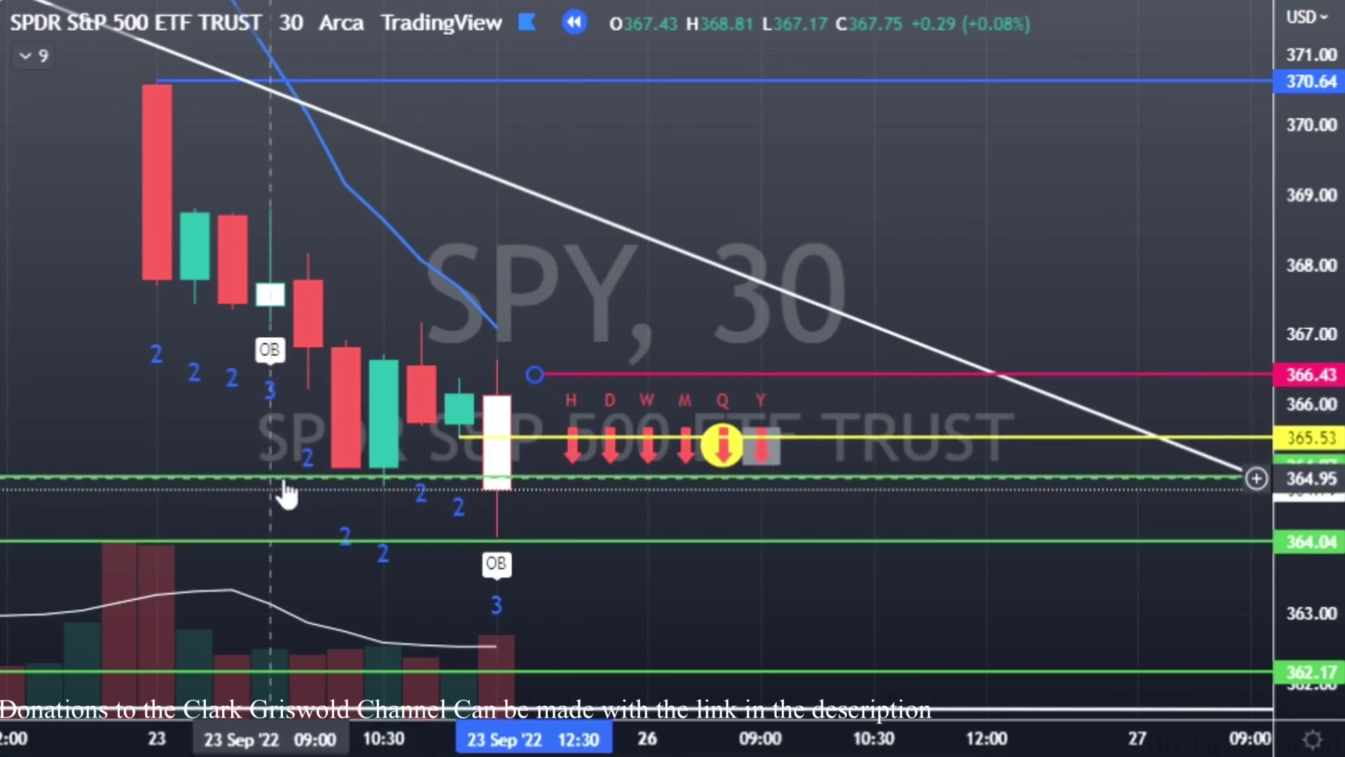
# Move the green horizontal line at 364.97 down to the white candle's close at 364.75
pyautogui.moveTo(285, 494); pyautogui.dragTo(911, 477)
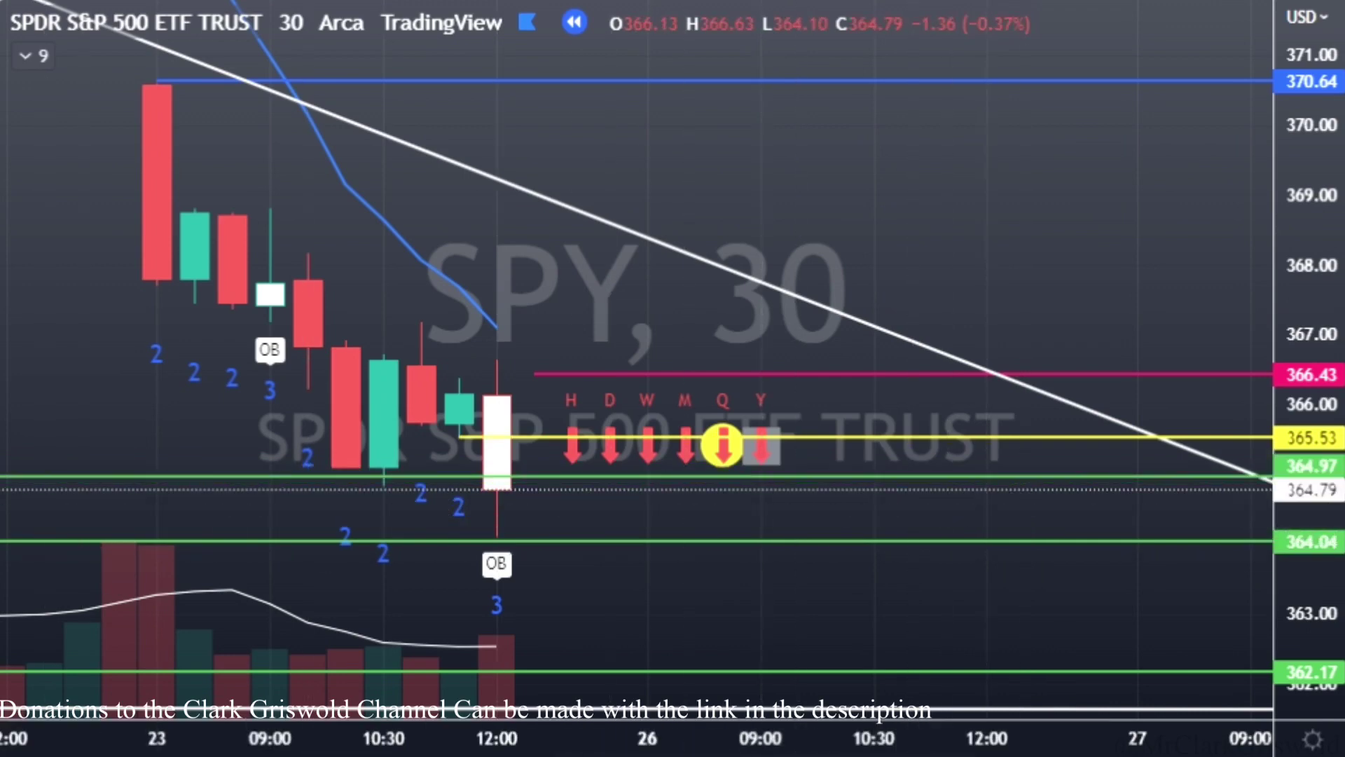
pyautogui.moveTo(23, 487); pyautogui.dragTo(1065, 504)
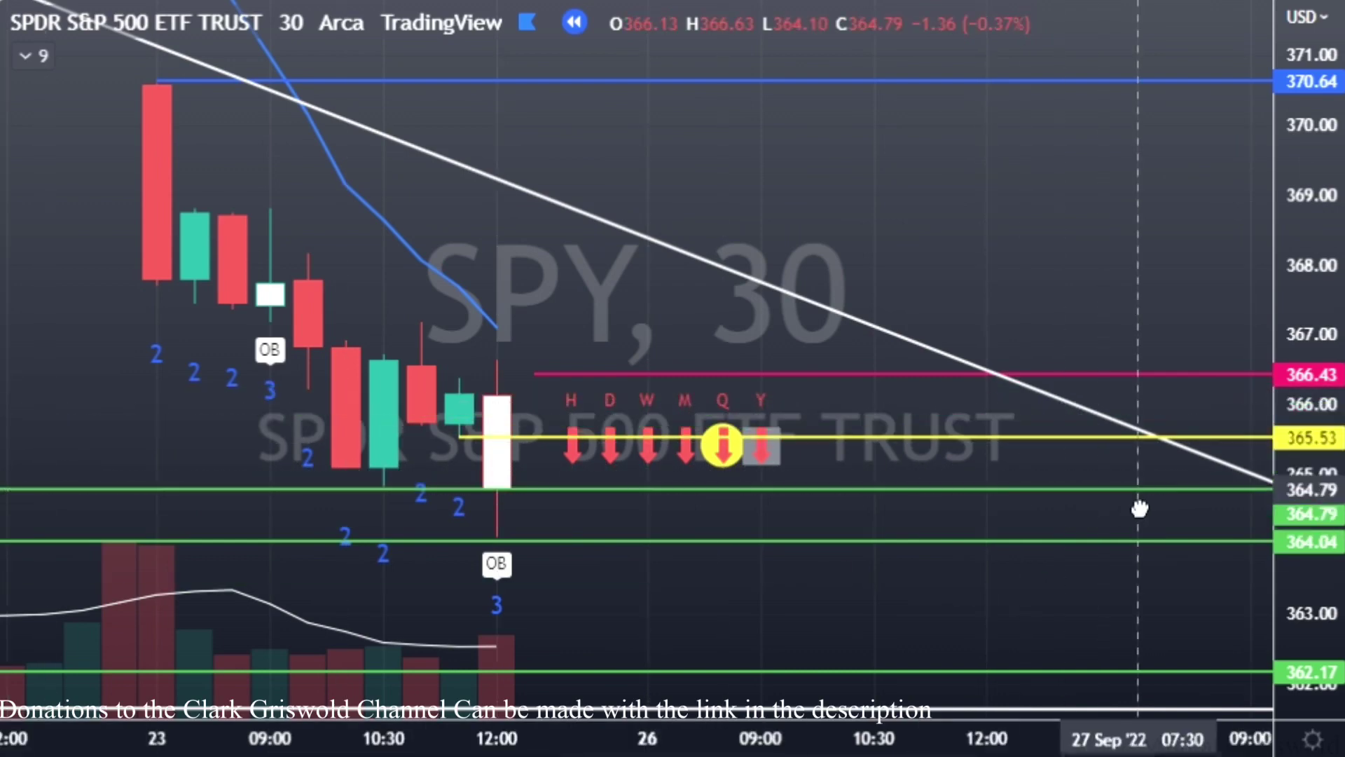
pyautogui.moveTo(27, 501); pyautogui.dragTo(974, 512)
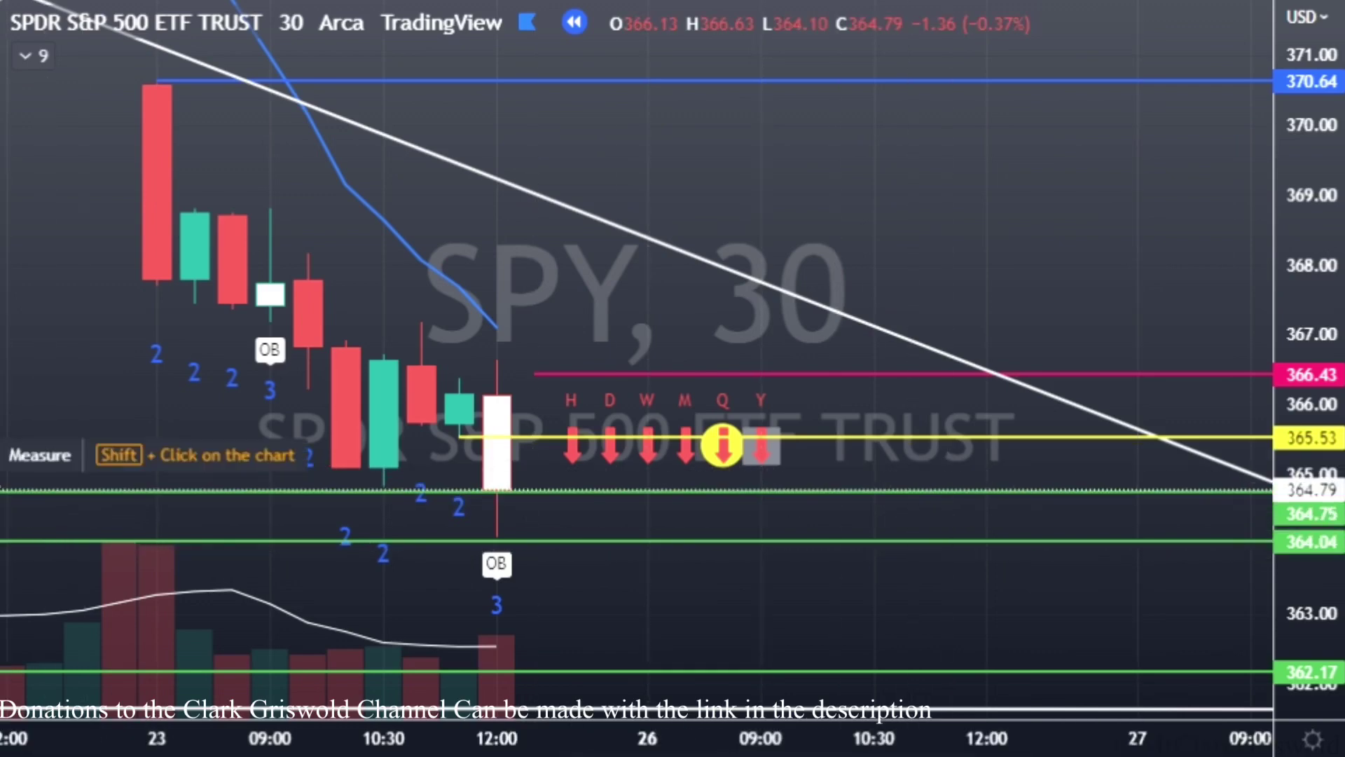
# Delete the green horizontal line placed at the white outside bar's close, at 364.75
pyautogui.moveTo(28, 501); pyautogui.dragTo(608, 463)
pyautogui.moveTo(34, 493); pyautogui.dragTo(110, 483)
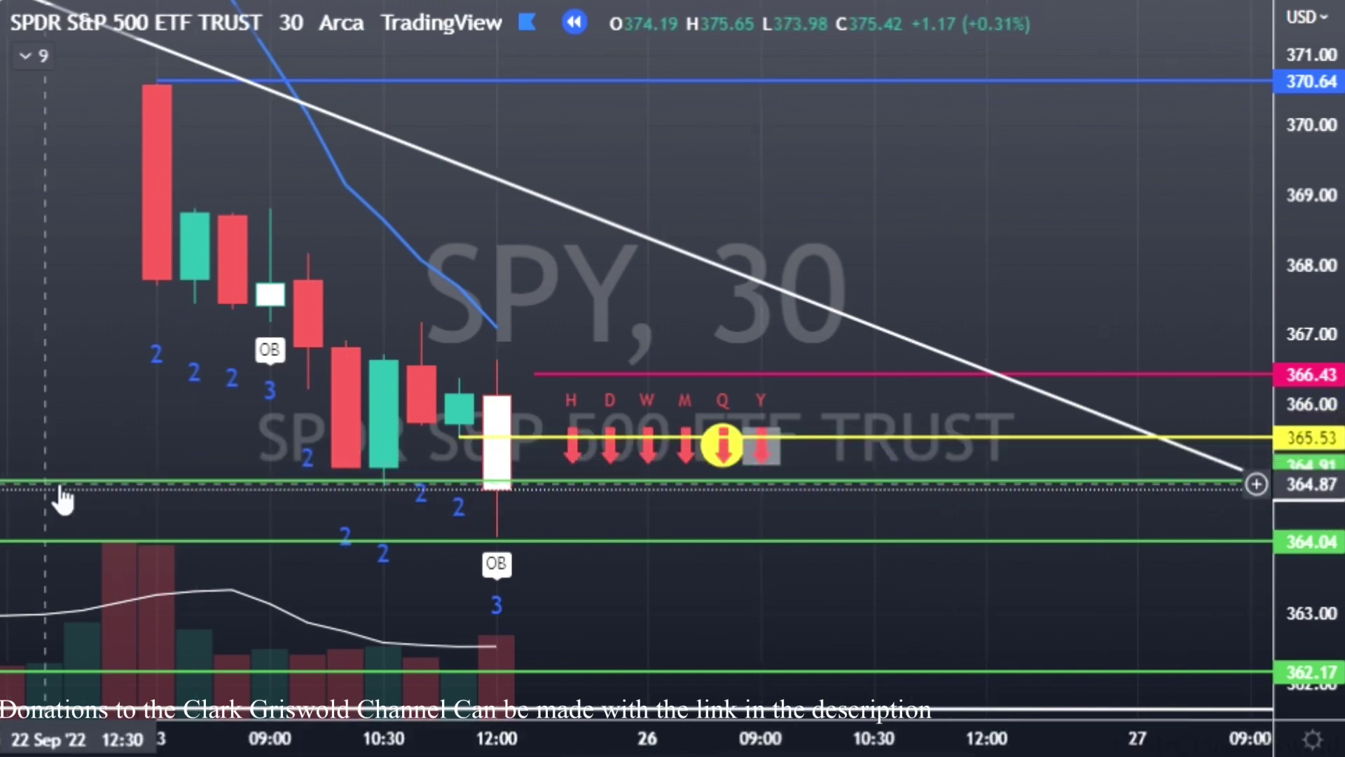
pyautogui.moveTo(26, 481); pyautogui.dragTo(1252, 336)
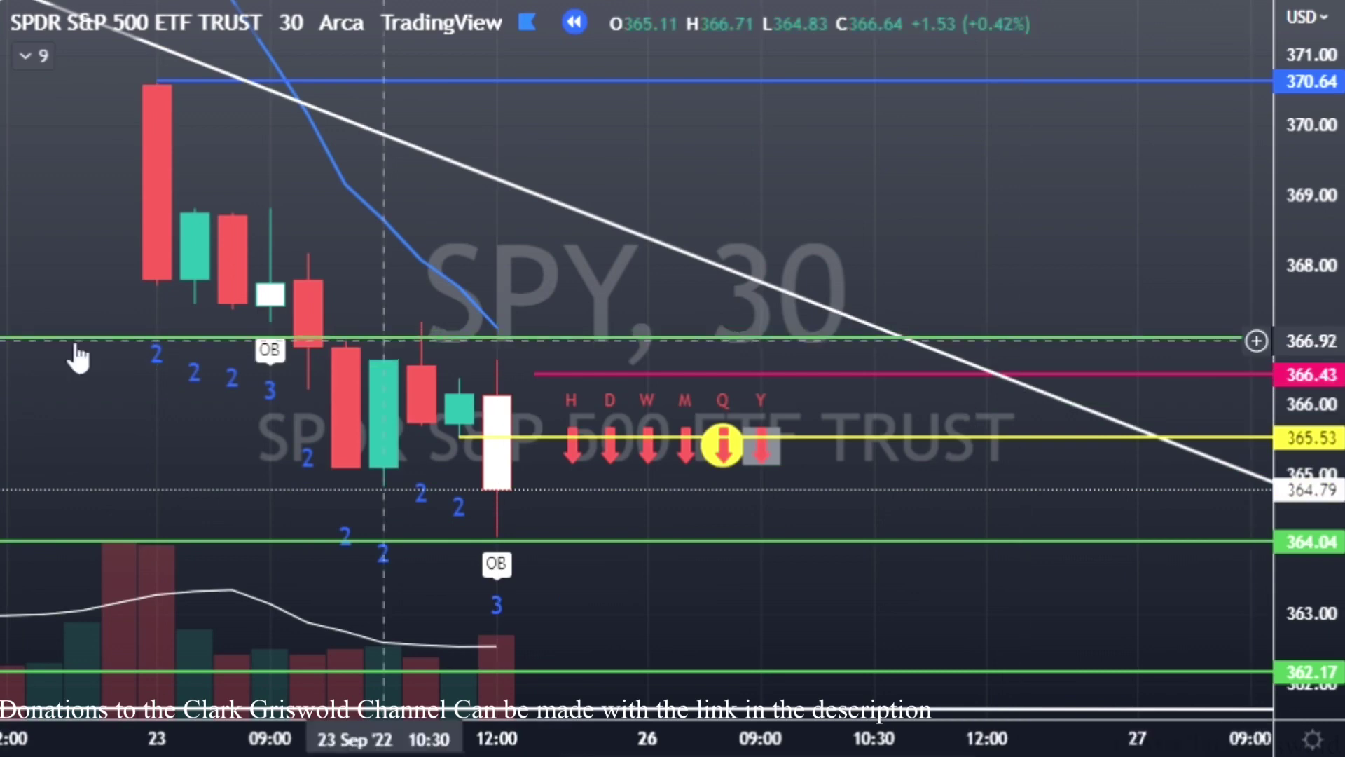
pyautogui.moveTo(81, 364); pyautogui.dragTo(96, 360)
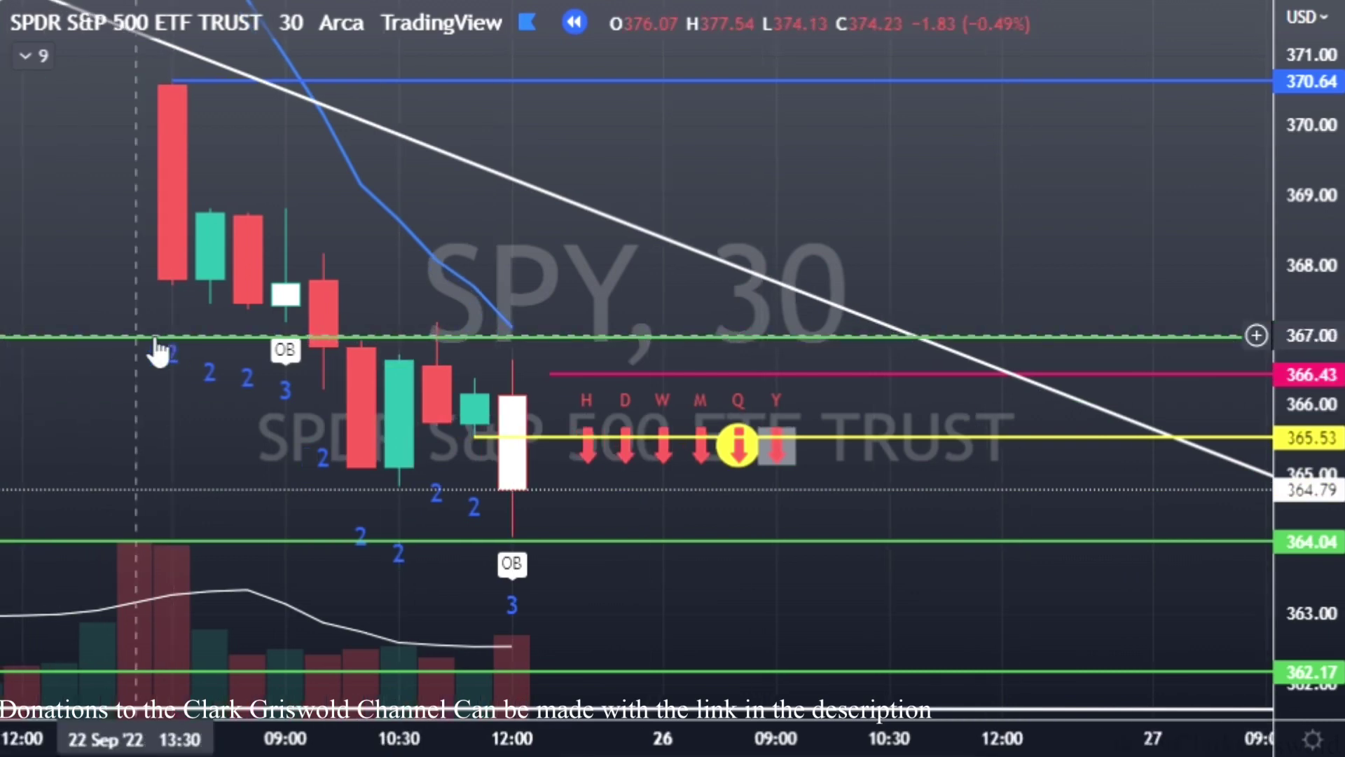
pyautogui.moveTo(876, 341); pyautogui.dragTo(1191, 456)
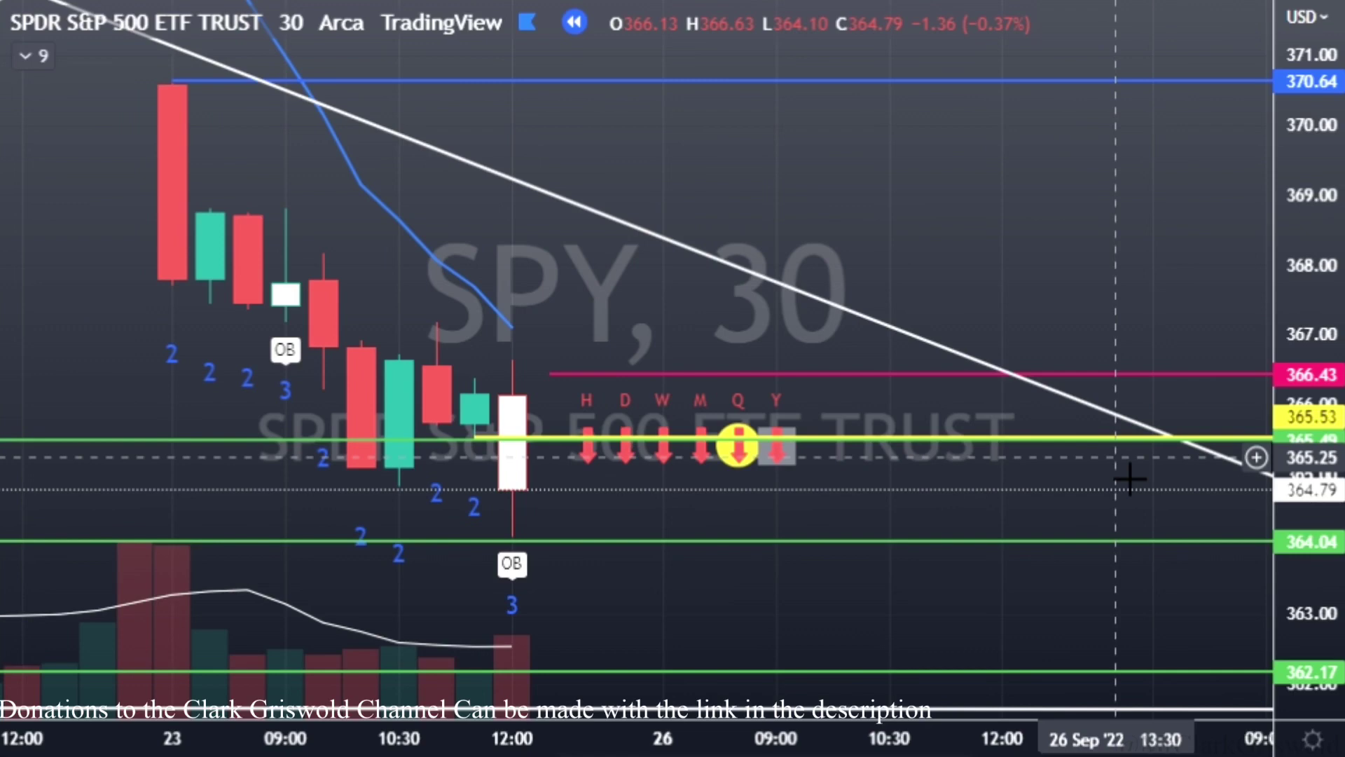
pyautogui.press('Delete')
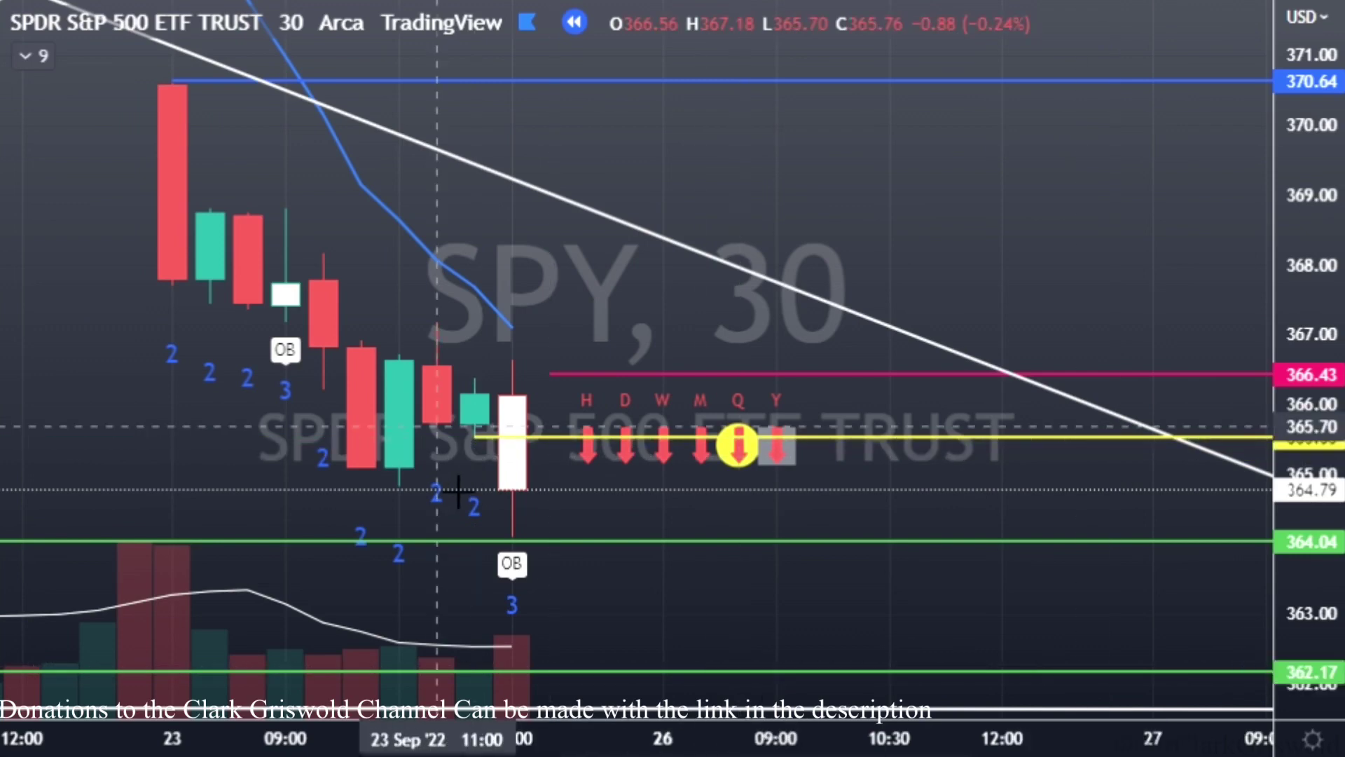
# Draw a horizontal ray at 364.83 from the low of the 10:30 green candle and colour it green
pyautogui.click(399, 486)
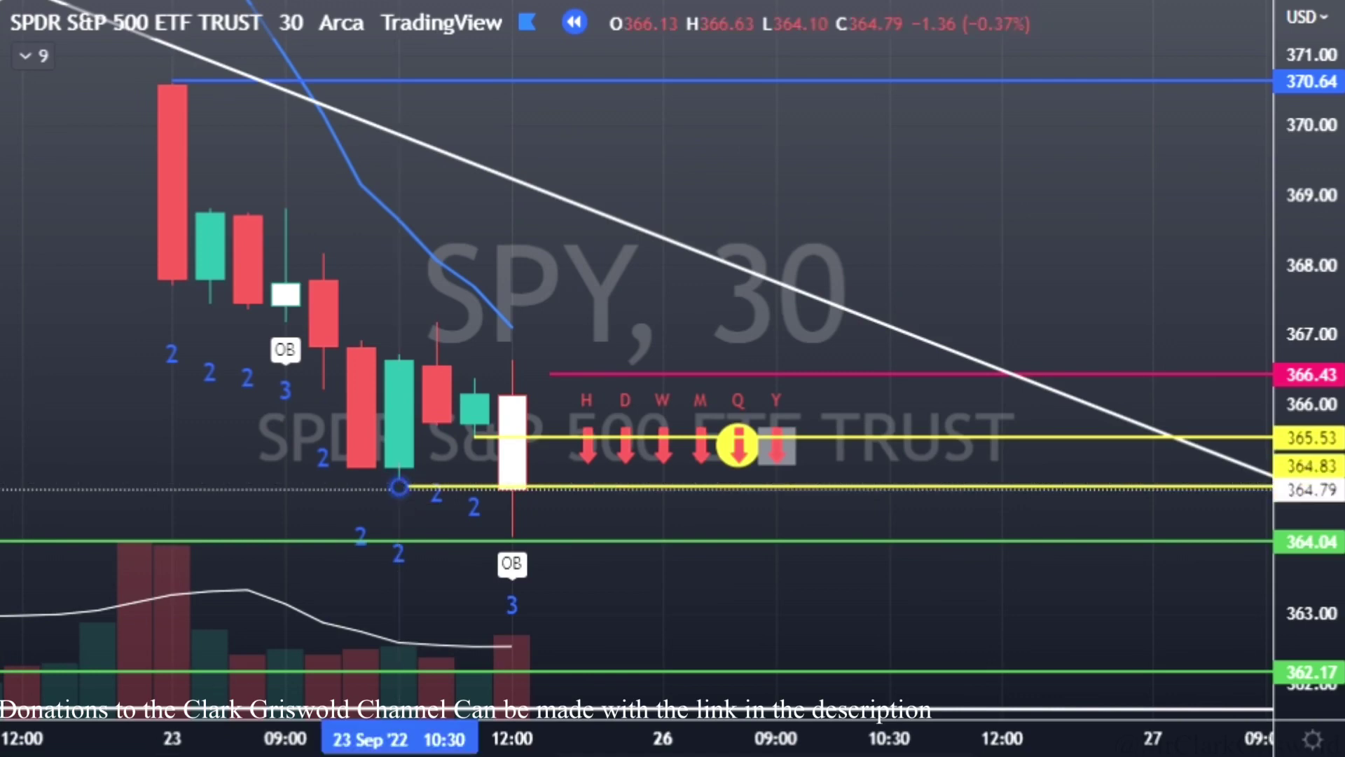
pyautogui.click(178, 583)
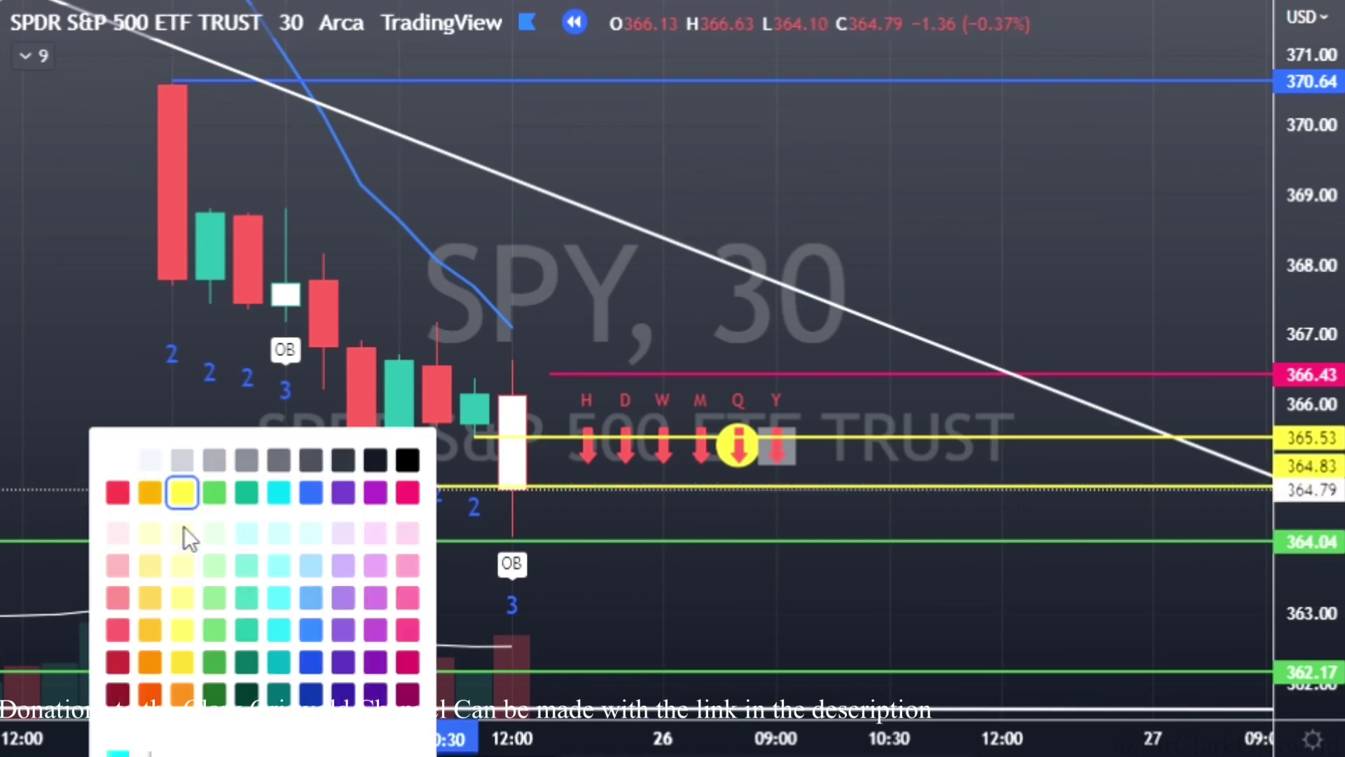
pyautogui.click(213, 492)
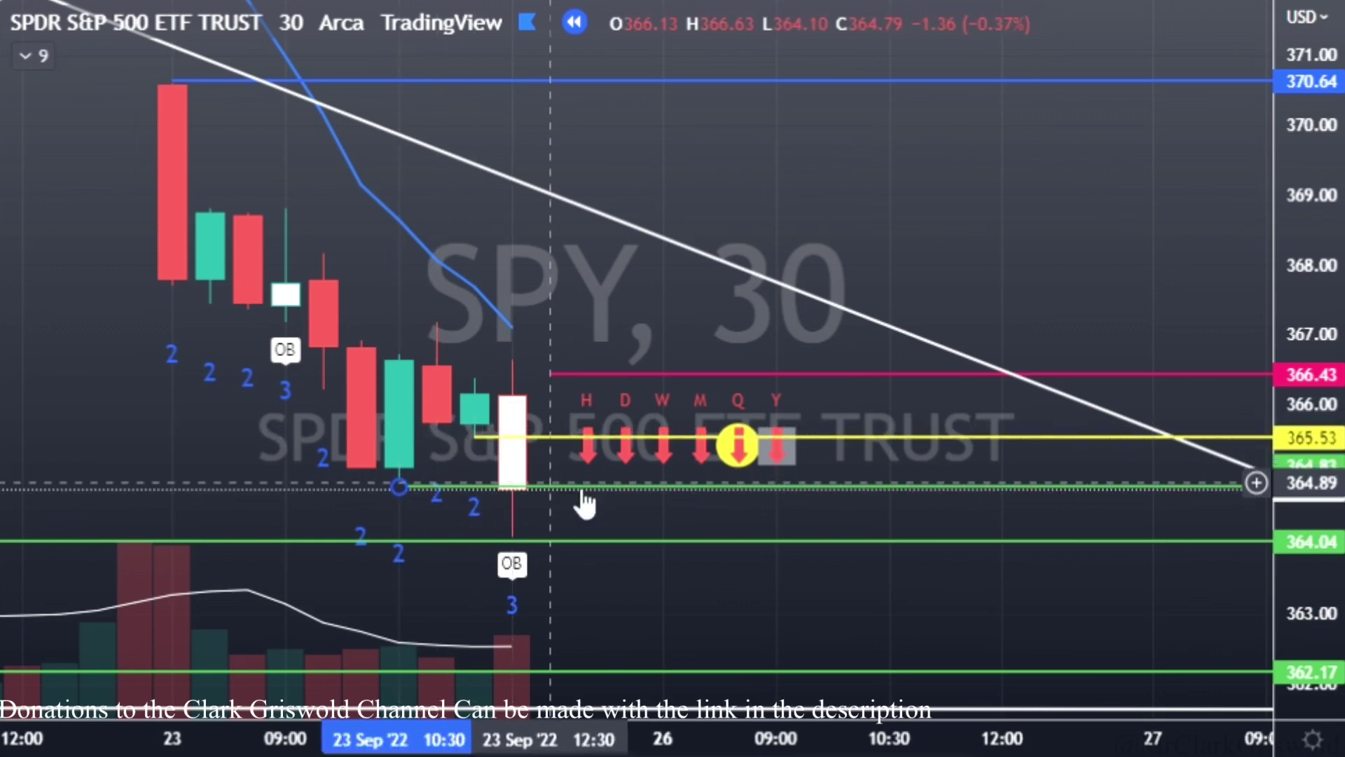
# Lower the pink ray to 364.89, just above the new green ray, and advance the replay one bar
pyautogui.moveTo(607, 384); pyautogui.dragTo(574, 502)
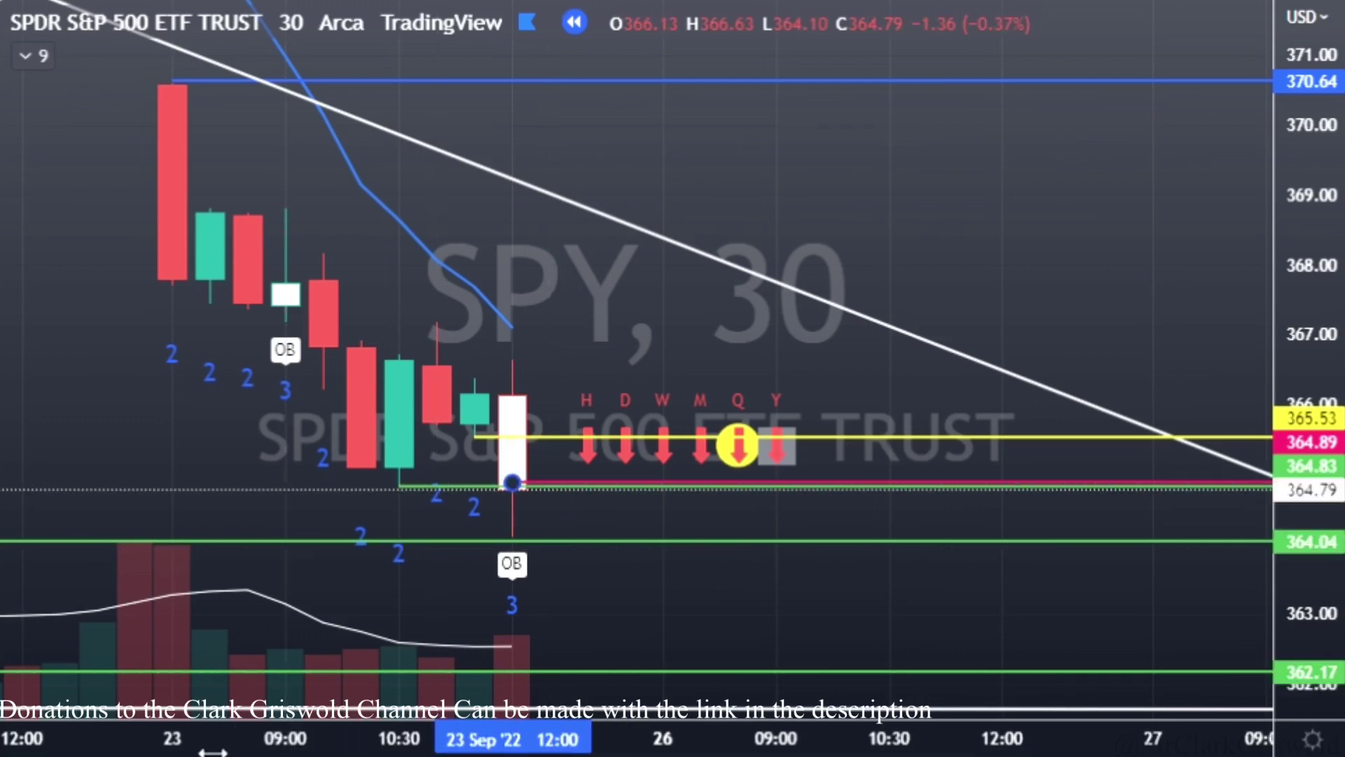
pyautogui.click(70, 746)
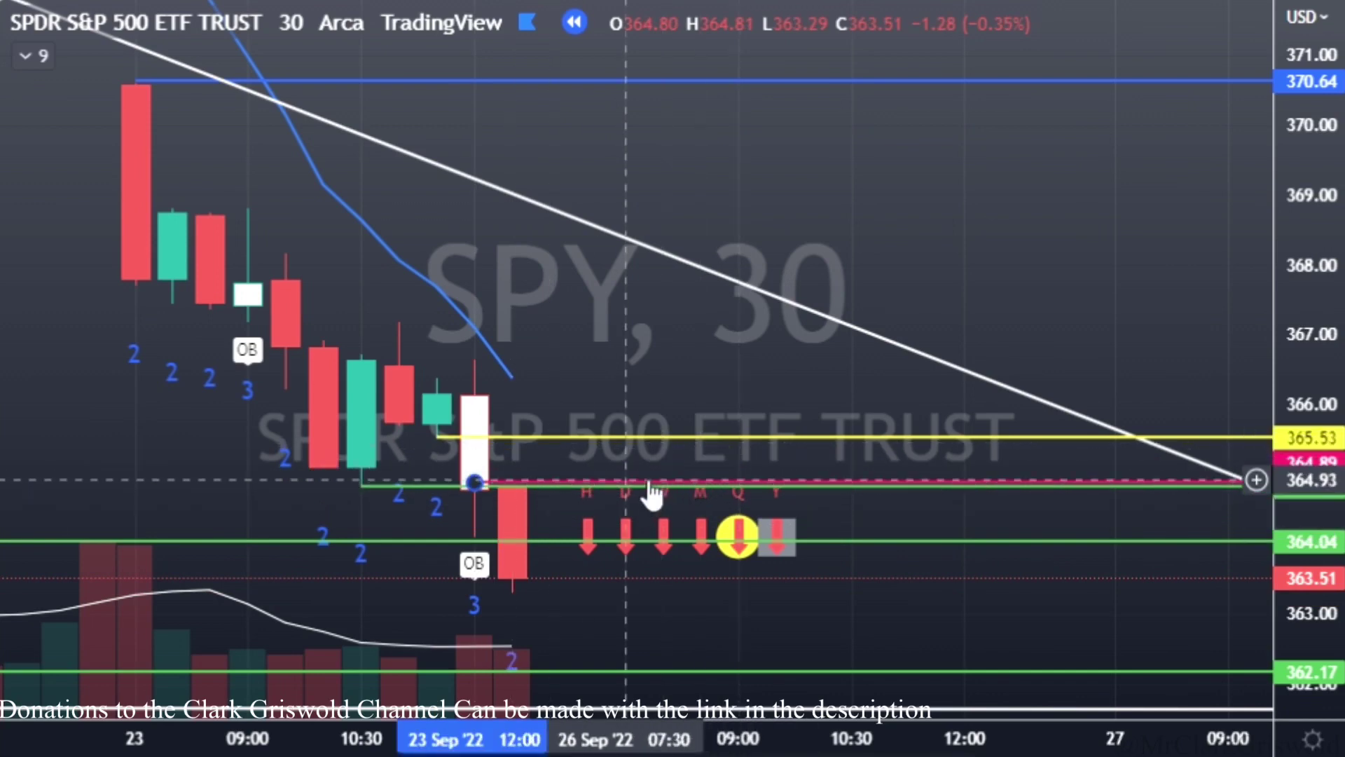
# Lower the pink ray to 364.08 on the newest red candle, just above the green line at 364.04
pyautogui.moveTo(649, 485)
pyautogui.mouseDown()
pyautogui.moveTo(652, 463)
pyautogui.moveTo(648, 500)
pyautogui.mouseUp()
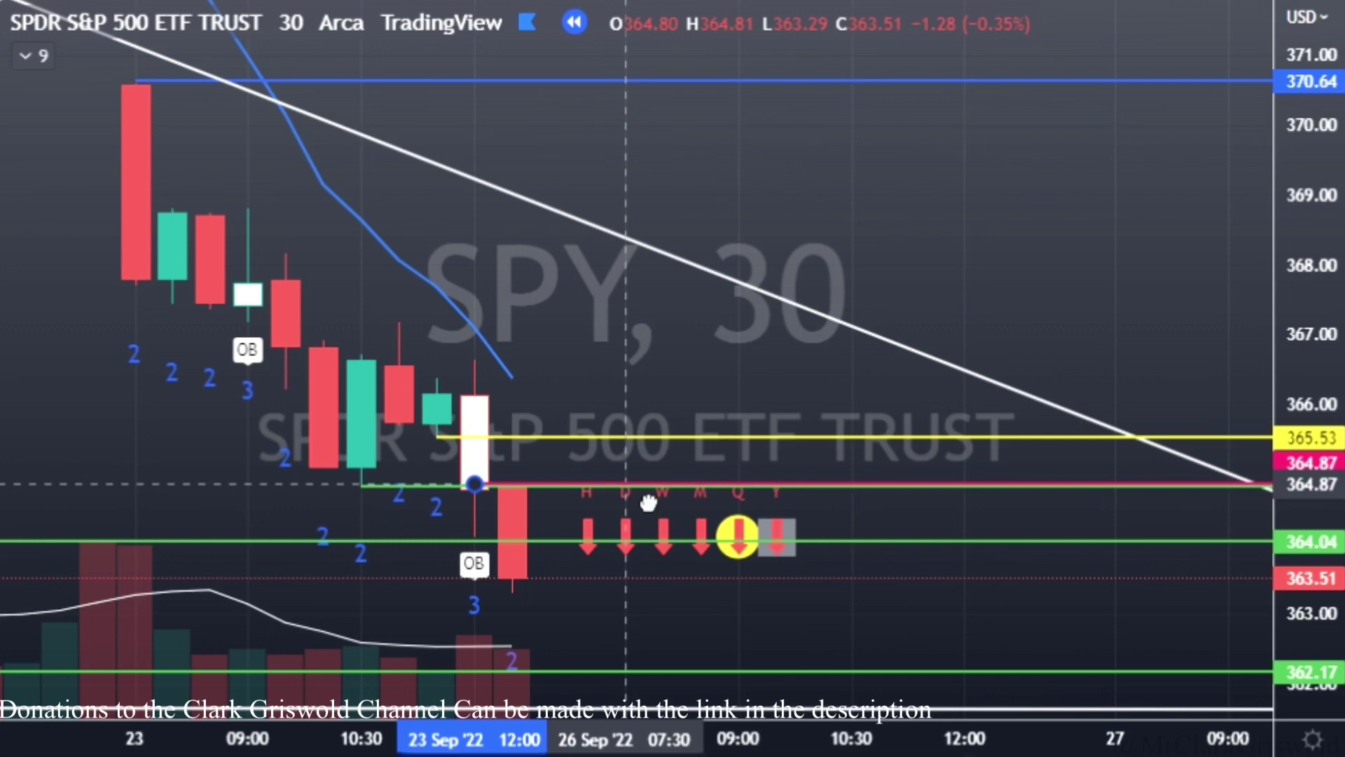
pyautogui.click(538, 618)
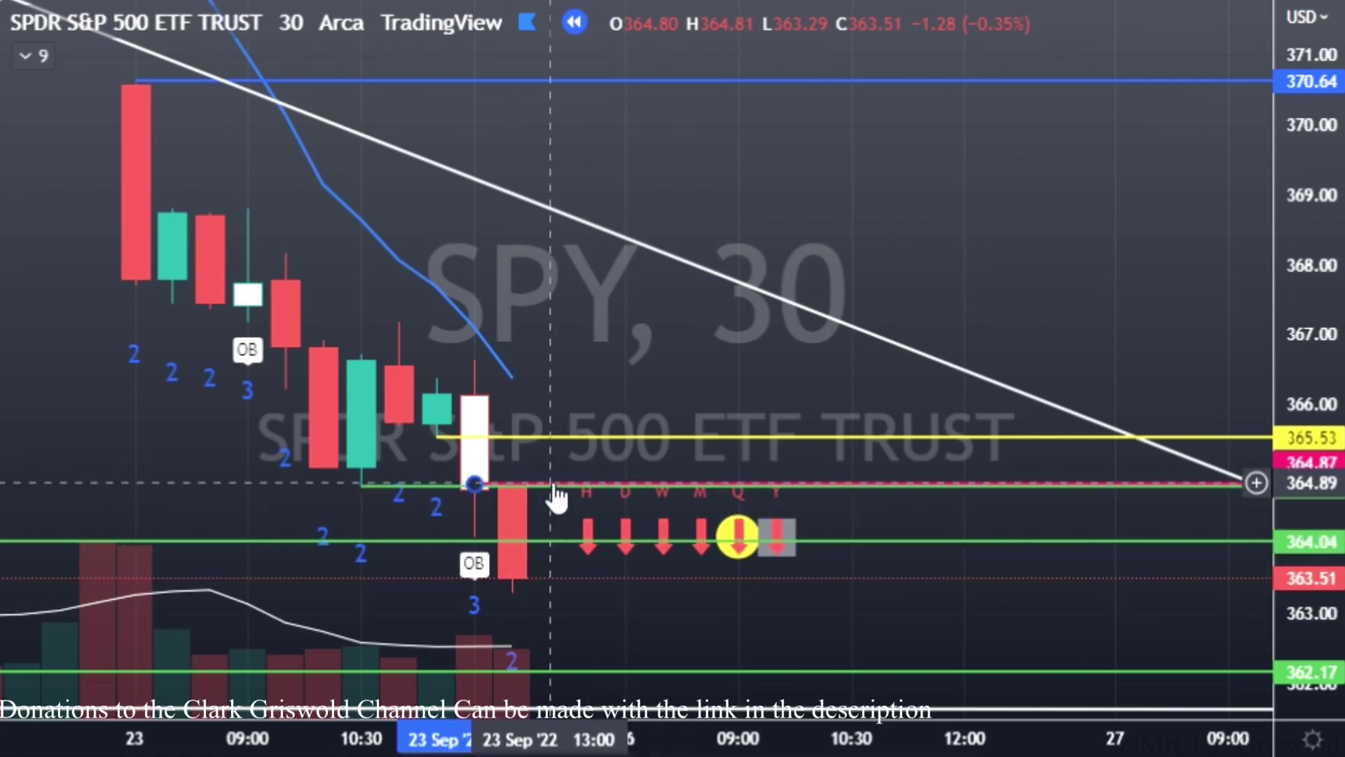
pyautogui.moveTo(552, 488); pyautogui.dragTo(583, 557)
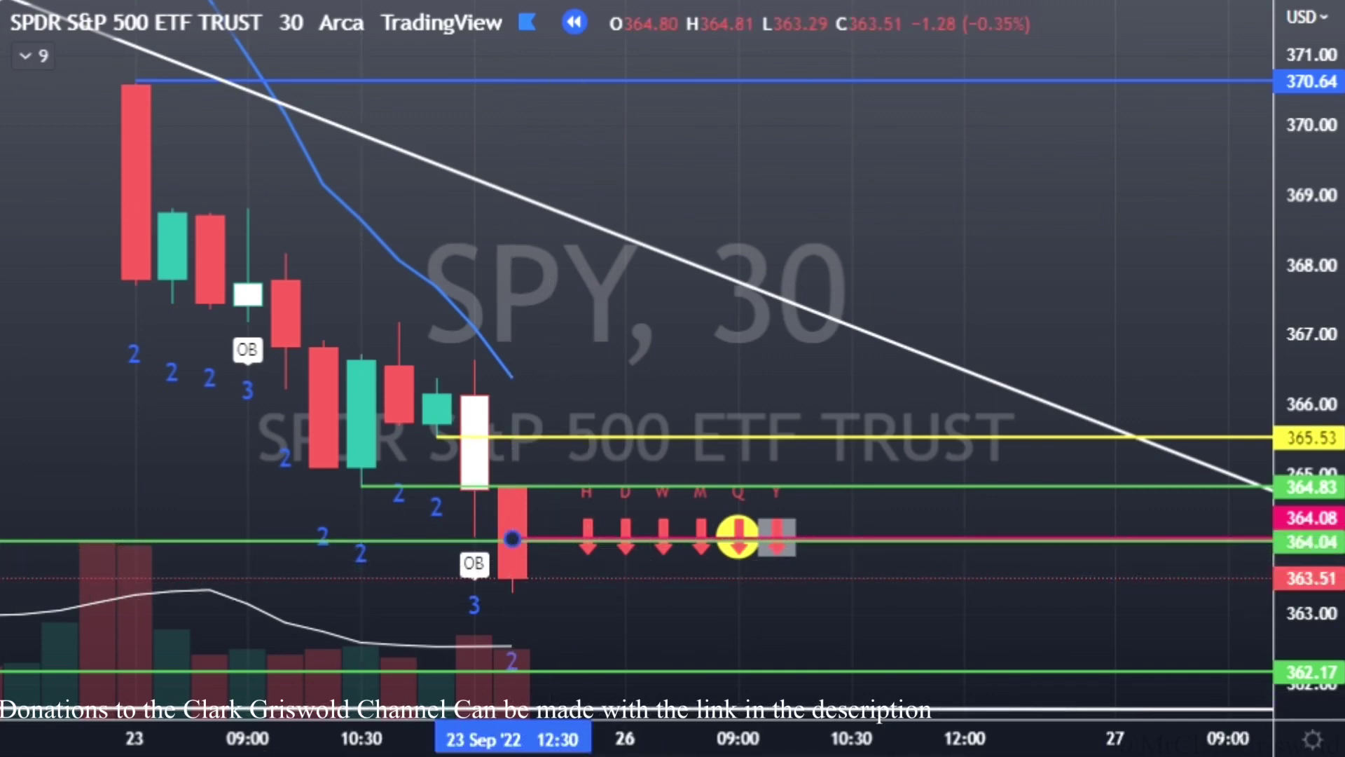
# Advance the replay through the final two bars of the 23 September session
pyautogui.hotkey('shift', 'Right')
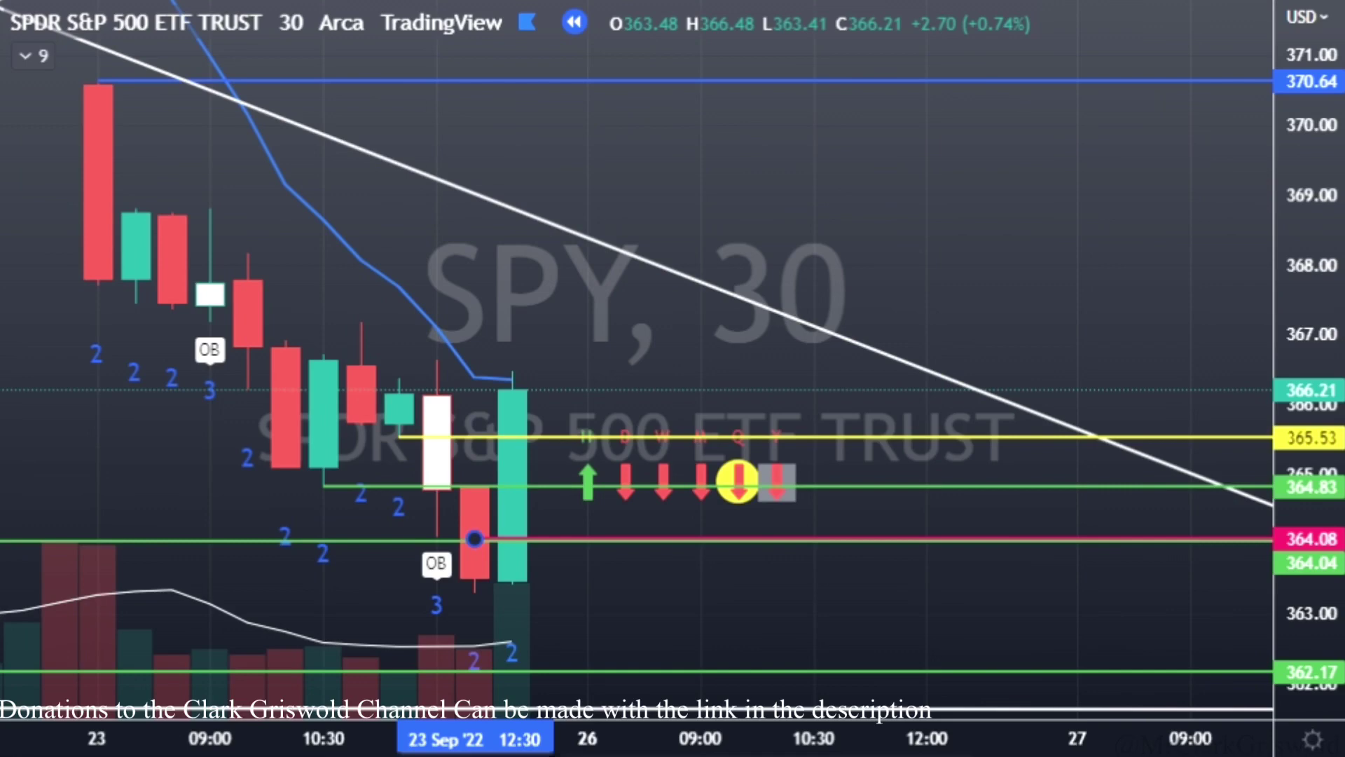
pyautogui.hotkey('shift', 'Right')
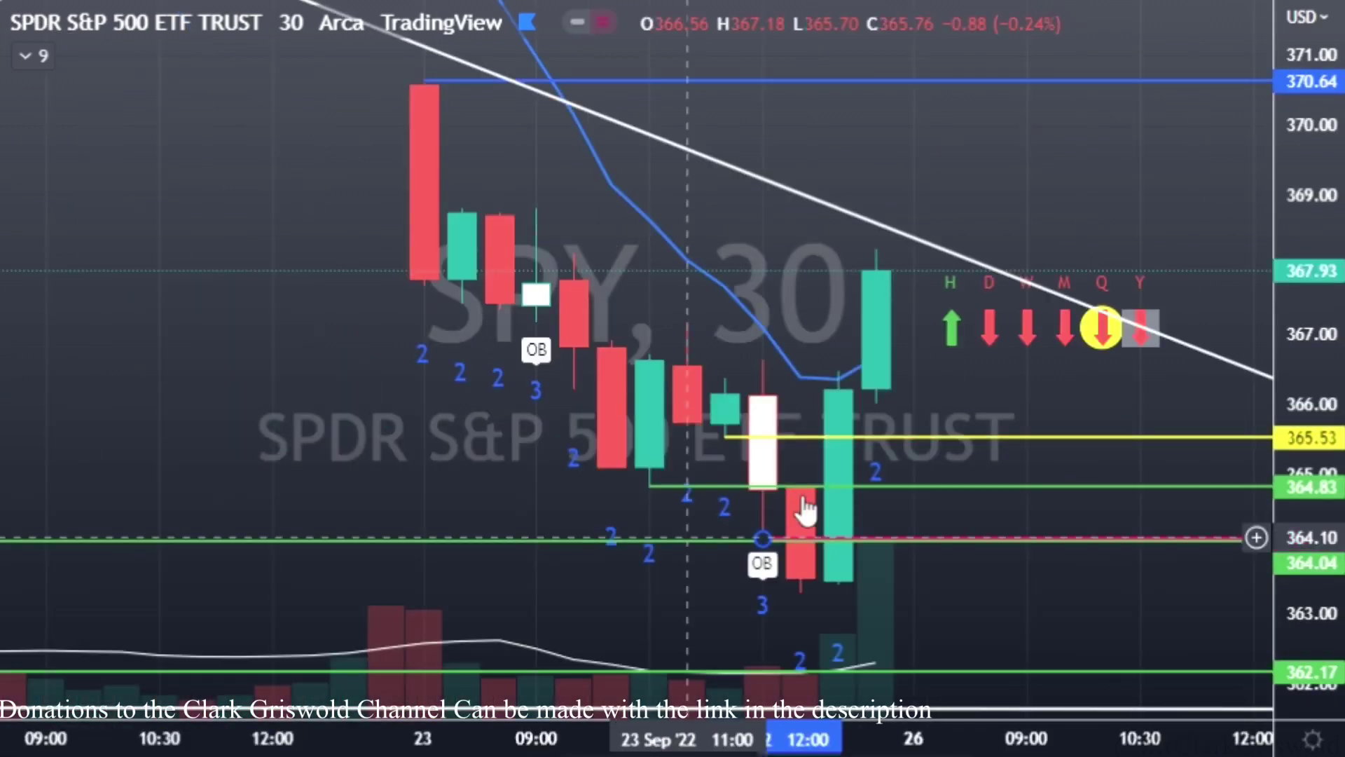
pyautogui.moveTo(912, 412); pyautogui.dragTo(724, 452)
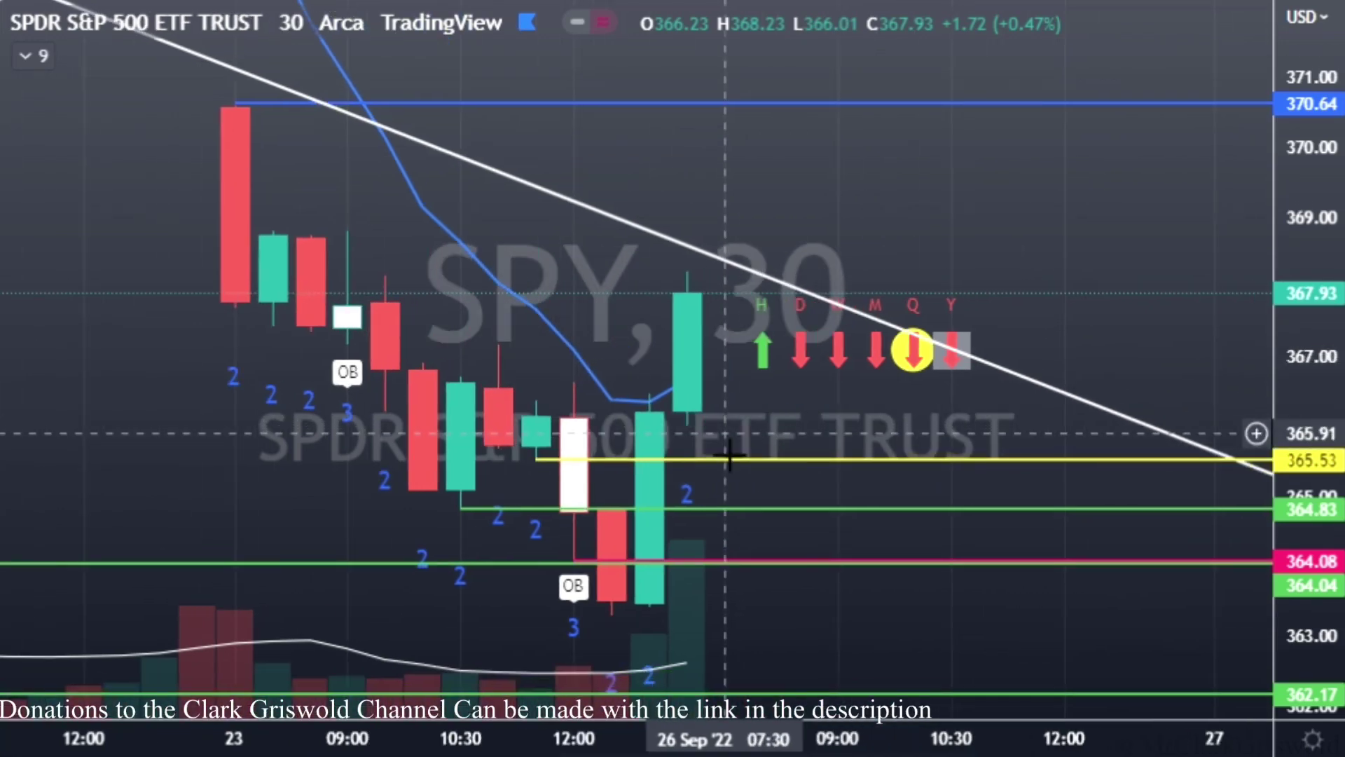